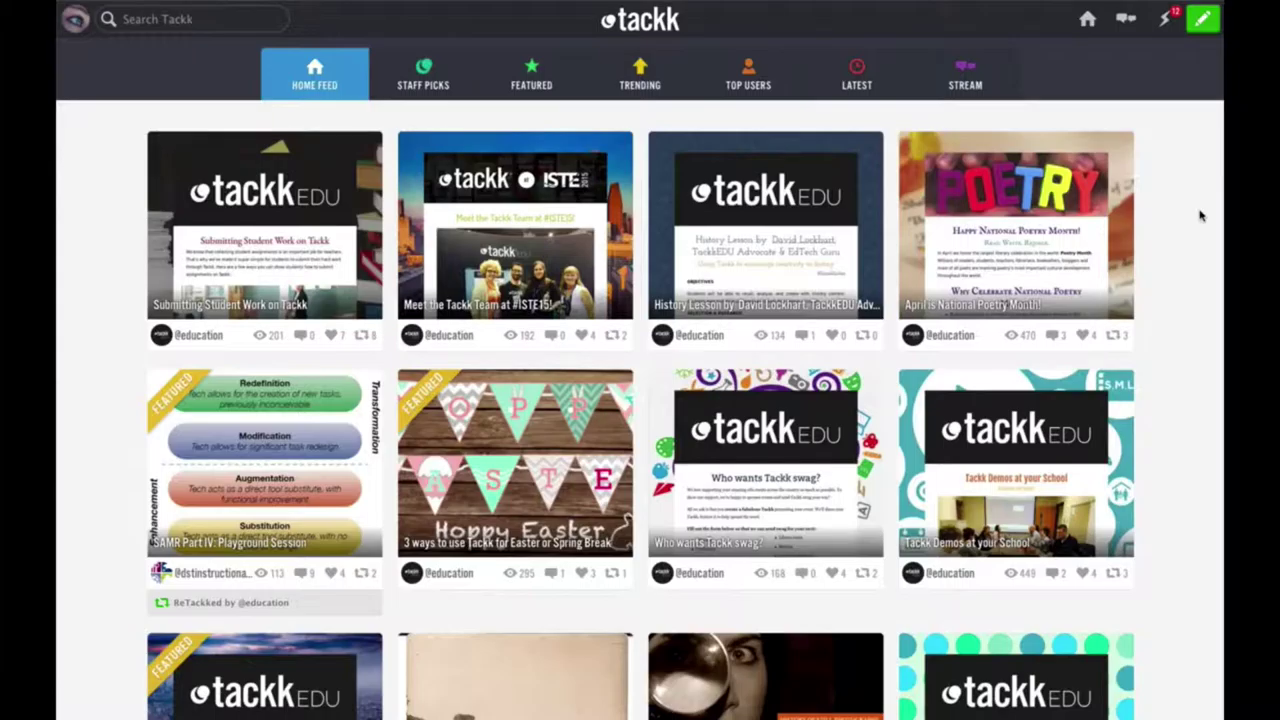
Create a new Blank Canvas Tackk with The History of Still Photography banner at the top
scroll(1190, 190, up, 1)
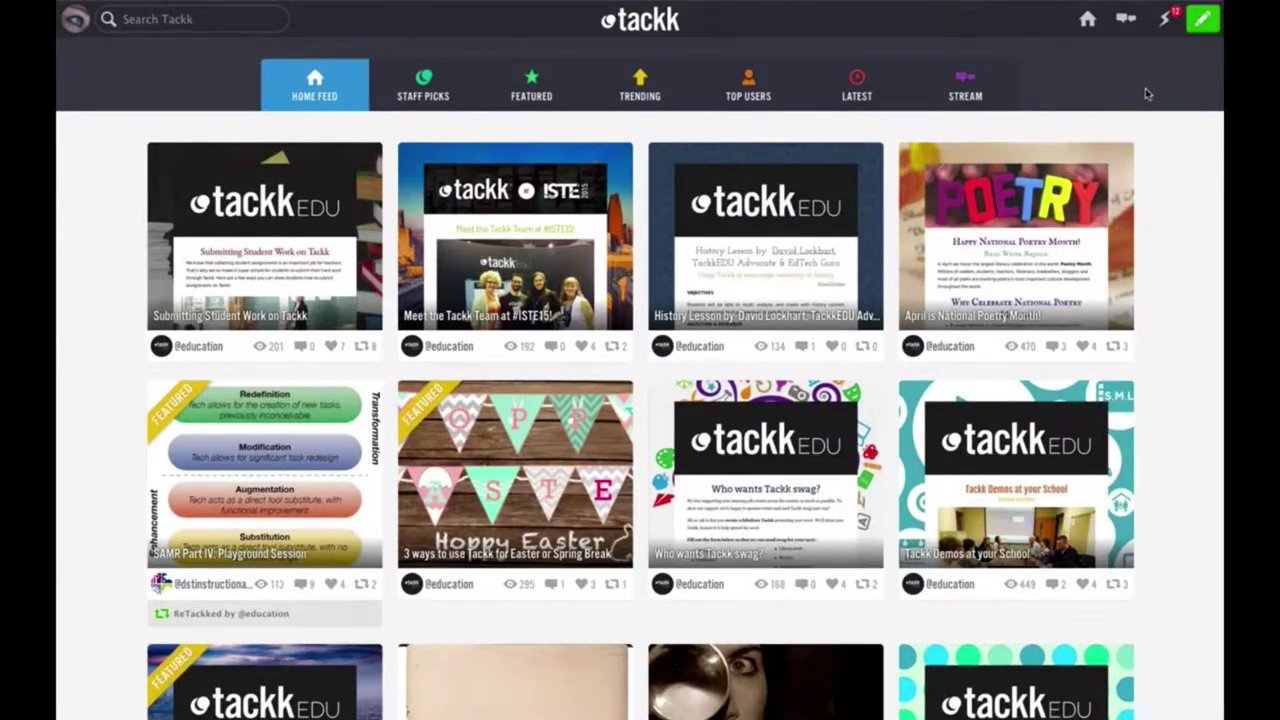
click(1205, 20)
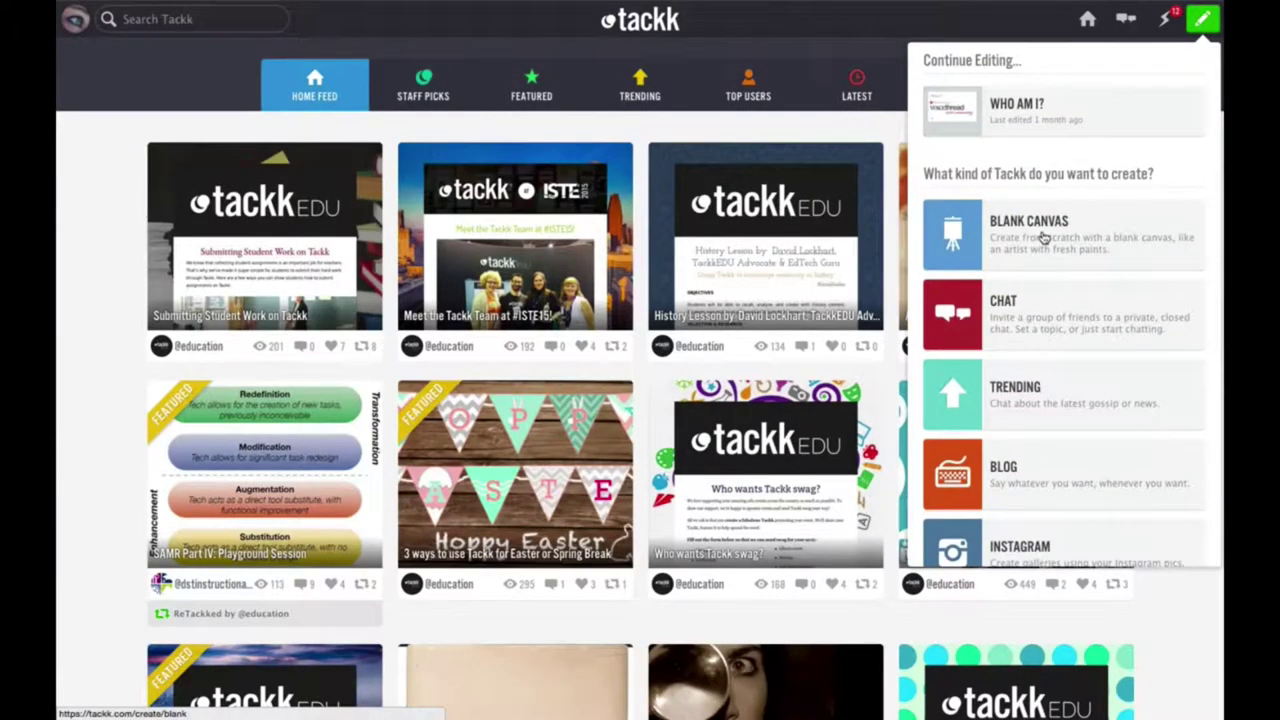
click(1043, 237)
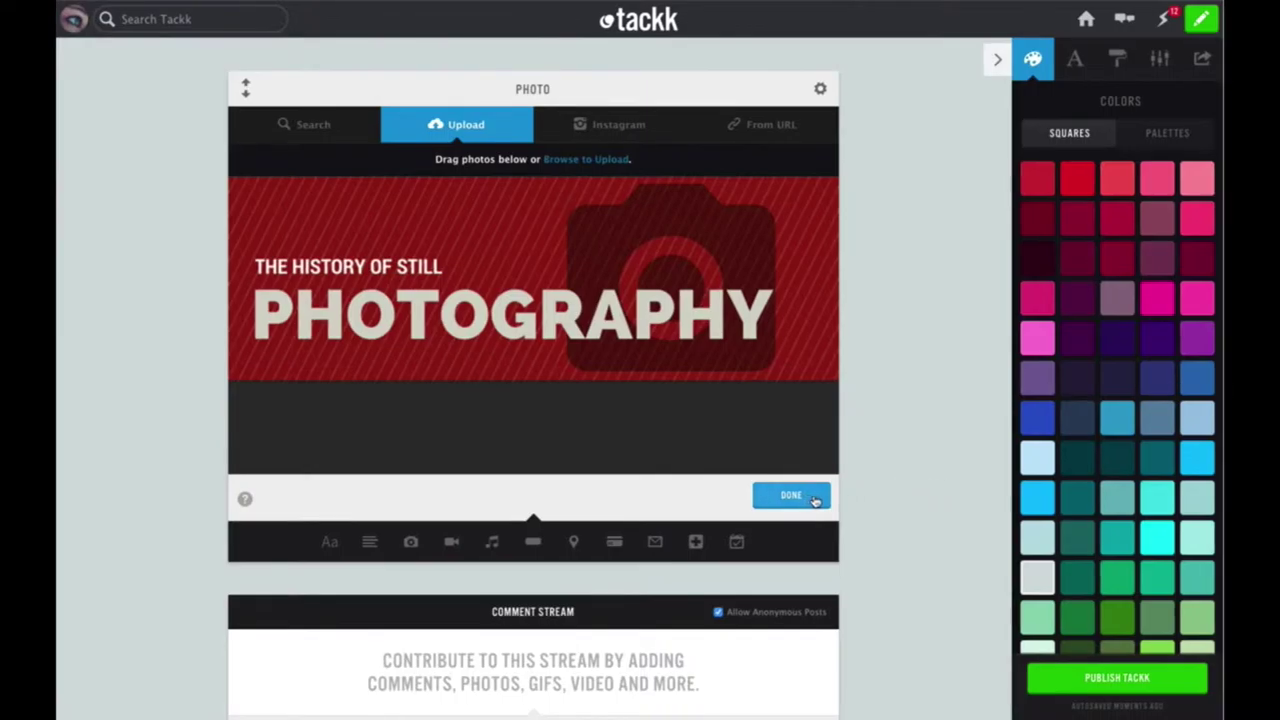
click(791, 496)
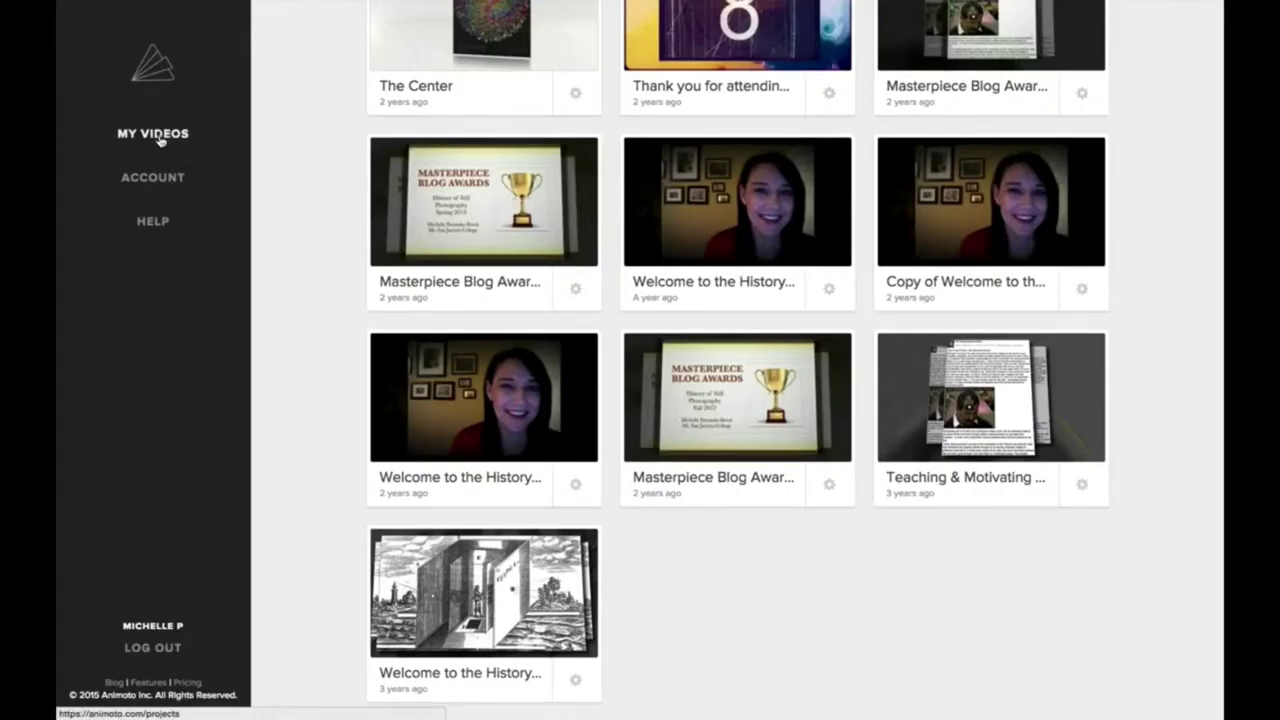
Copy the page link of the Welcome to the History of Still Photography video in My Videos
scroll(245, 150, up, 1)
mouse_move(460, 555)
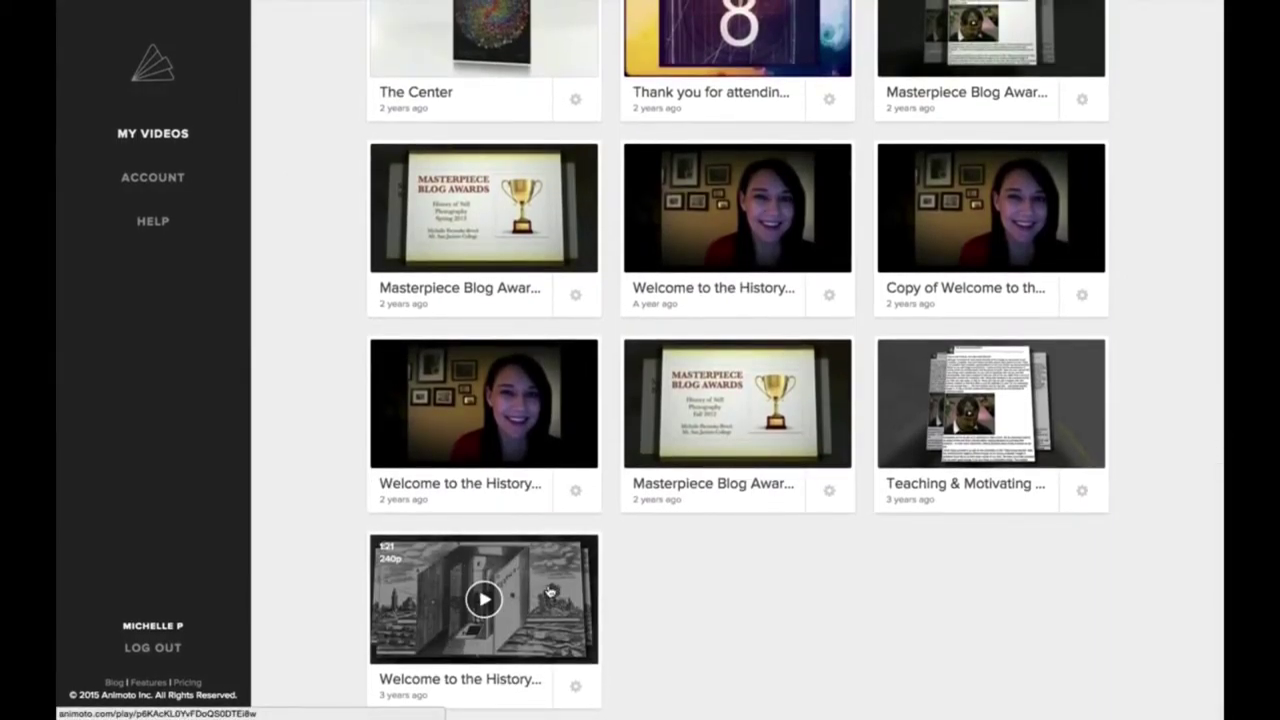
click(549, 591)
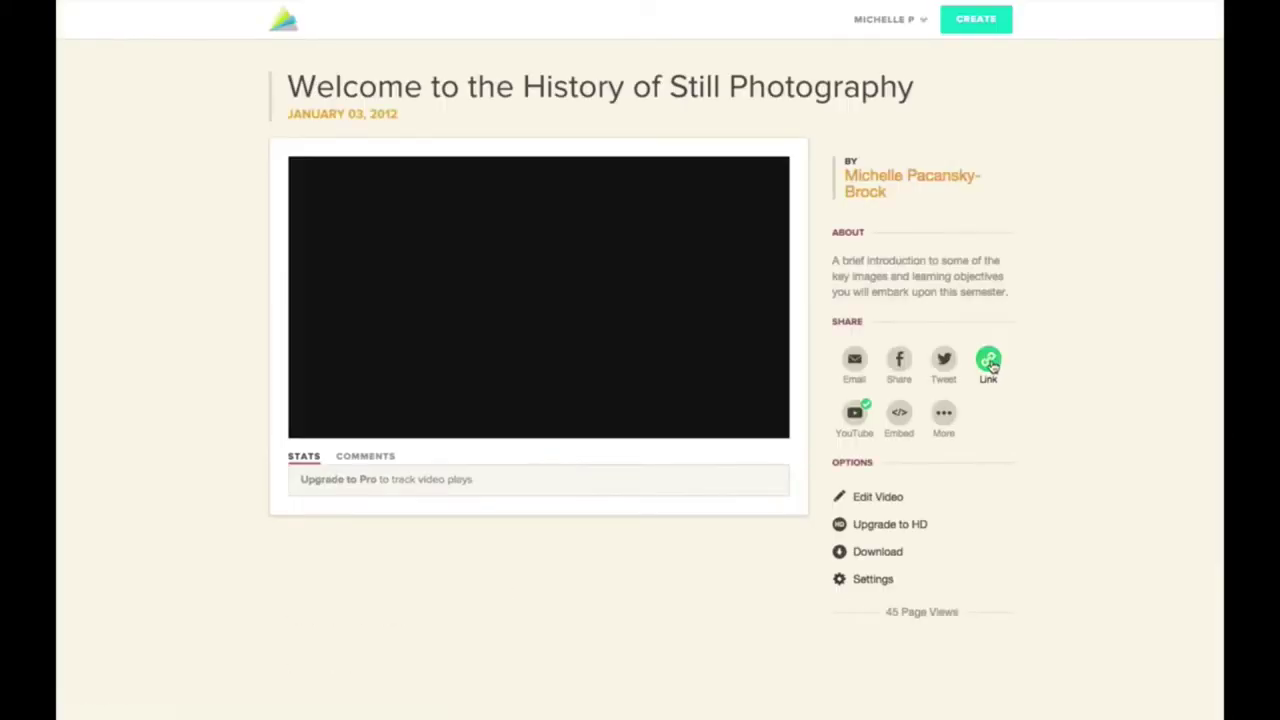
click(989, 362)
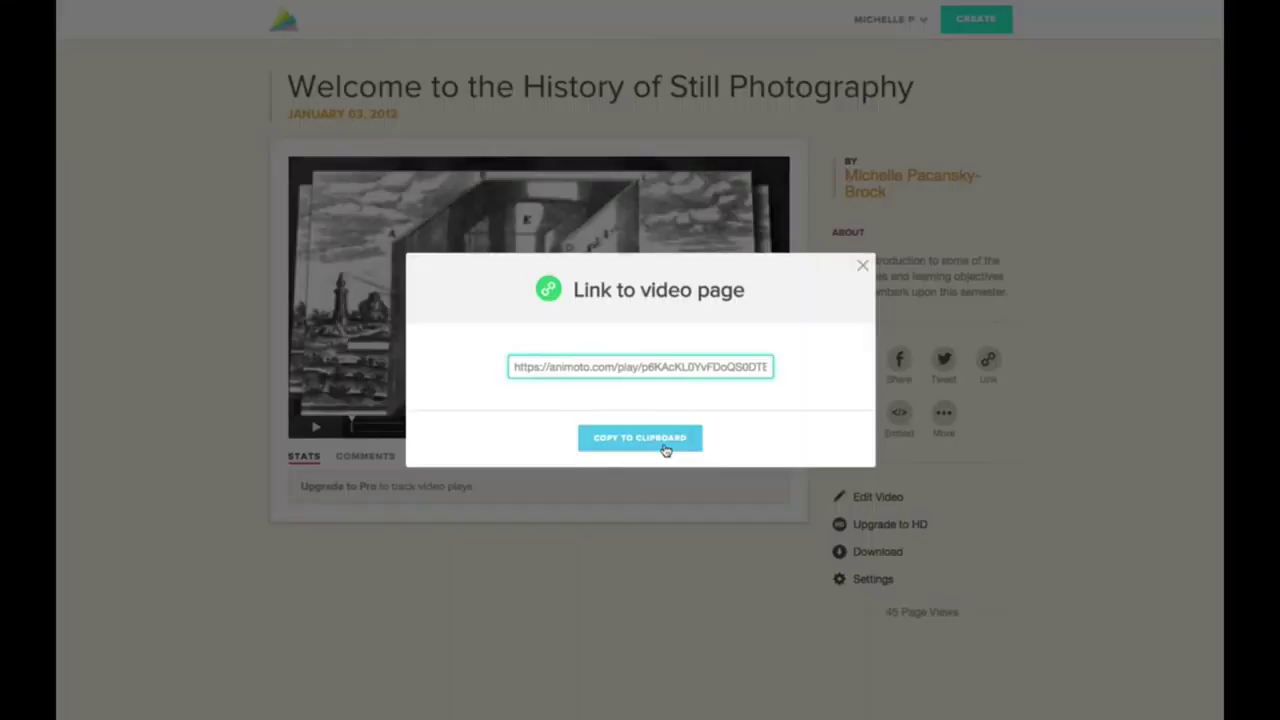
click(665, 449)
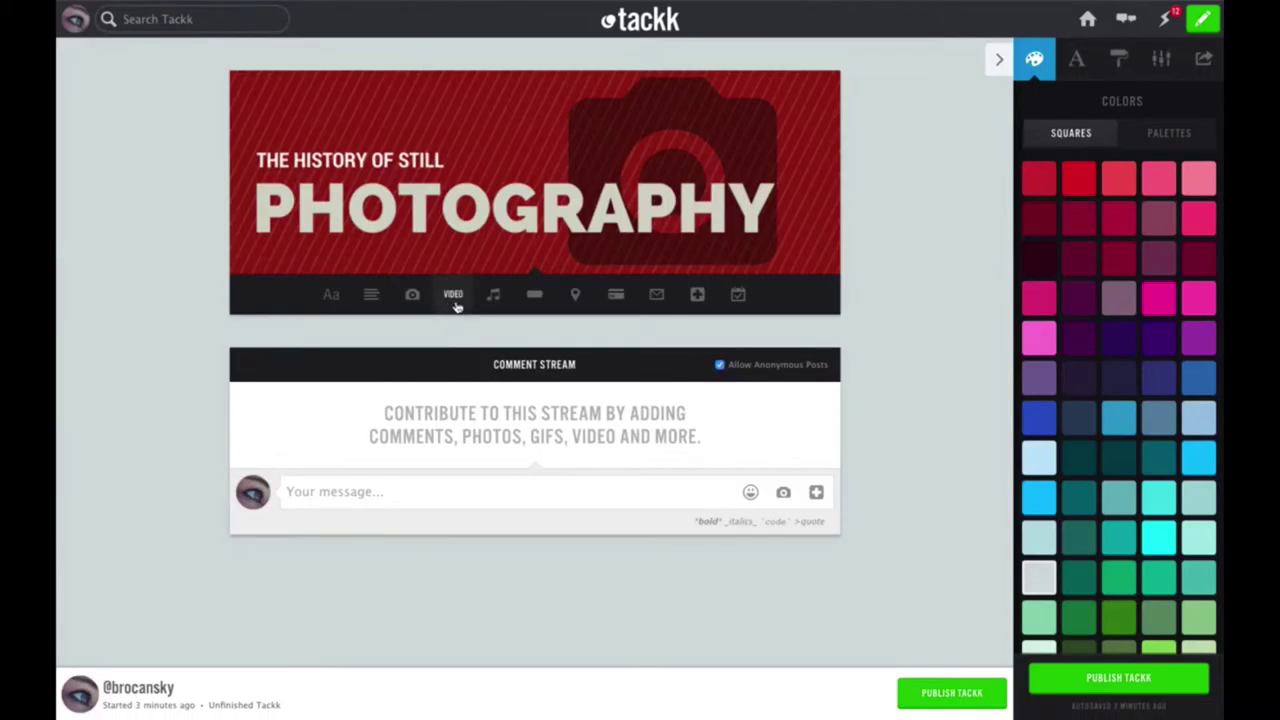
Add a video block below the banner with the copied Animoto link replacing the example link
click(455, 300)
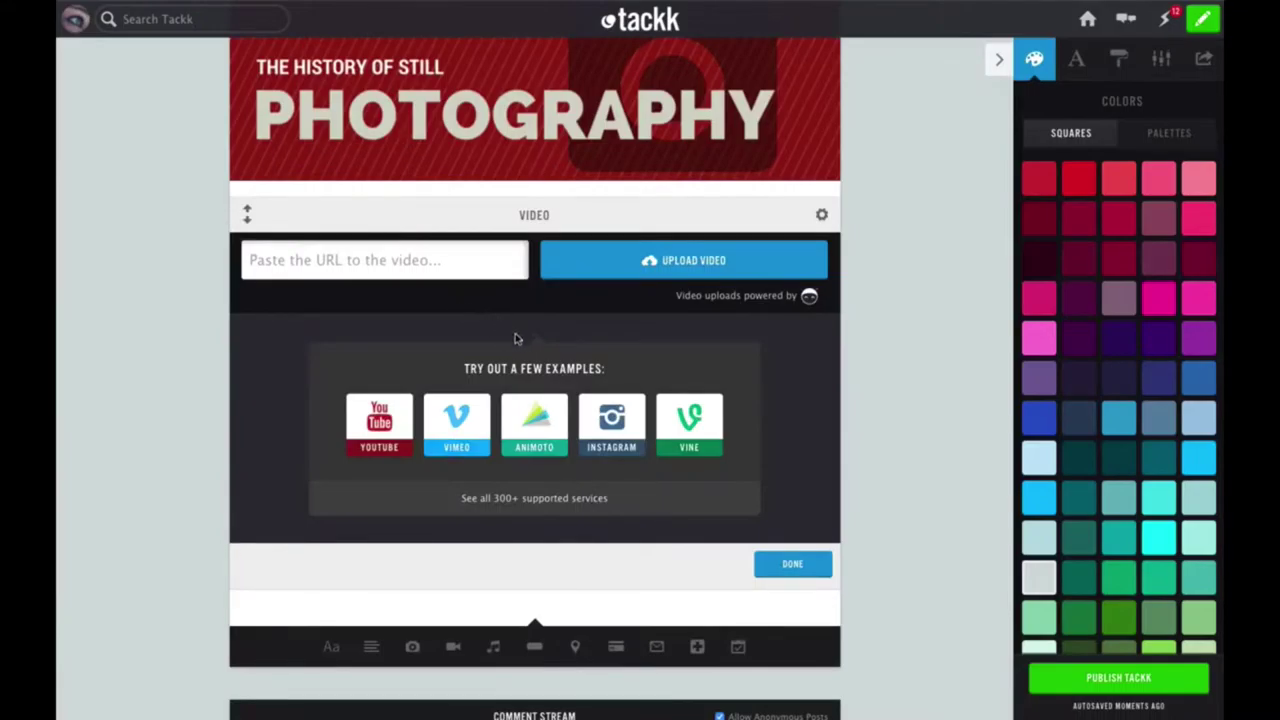
click(545, 430)
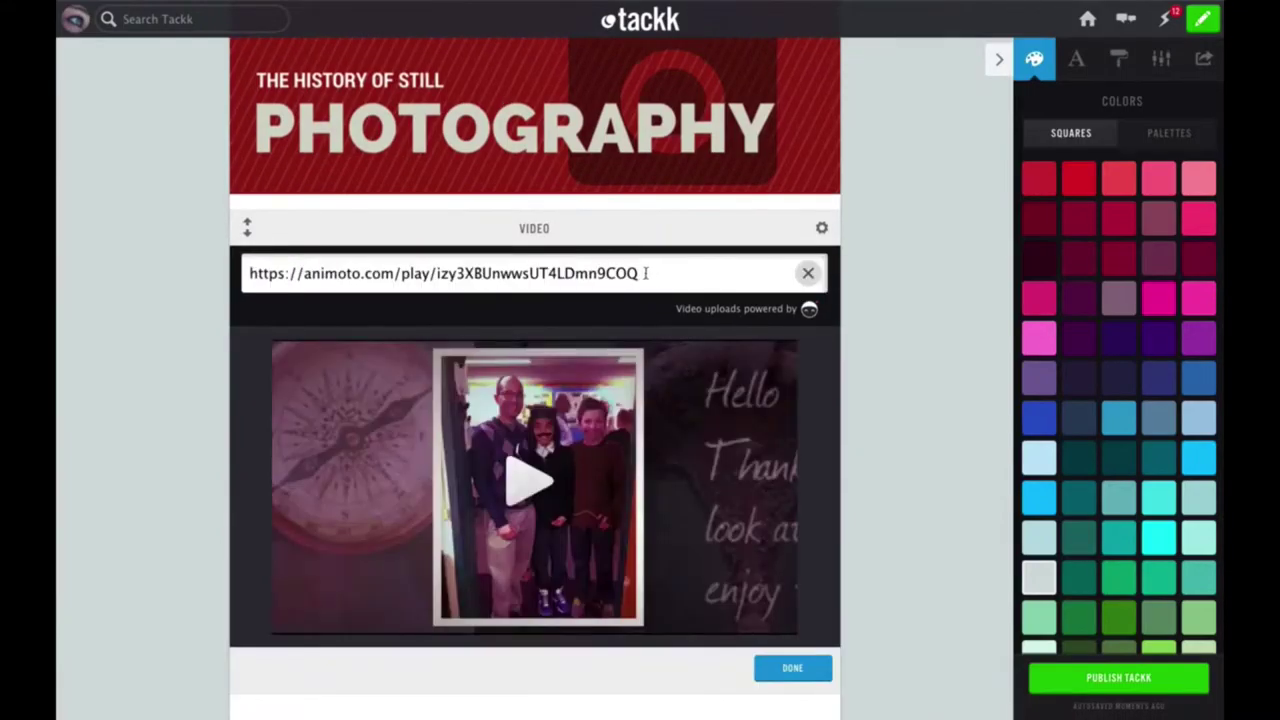
click(808, 275)
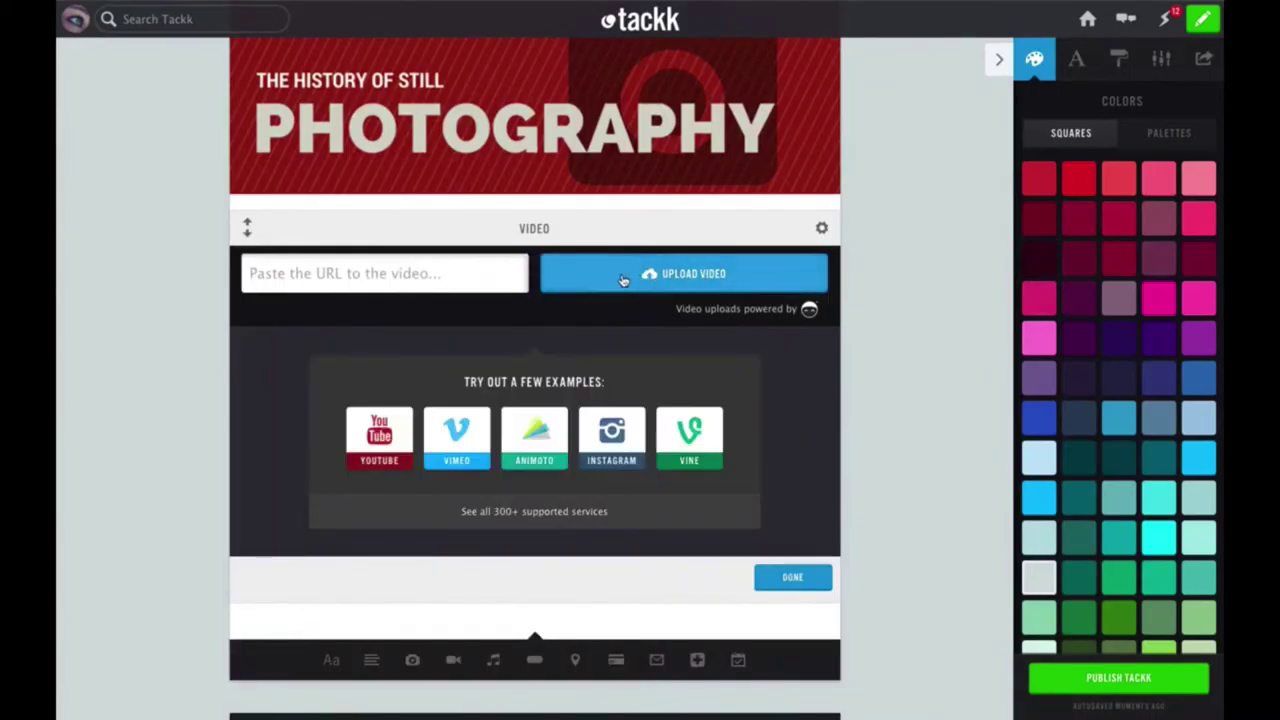
click(392, 276)
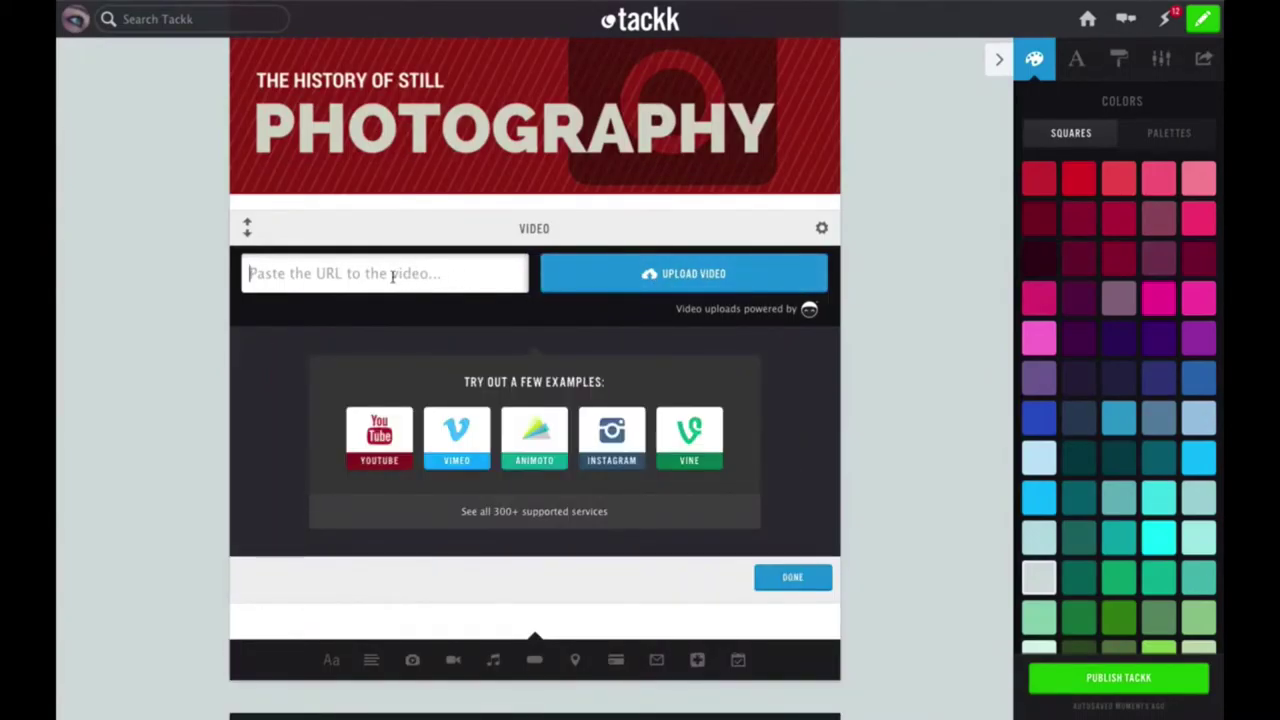
text(https://animoto.com/play/p6KAcKL0YvFDoQS0DTEi8w)
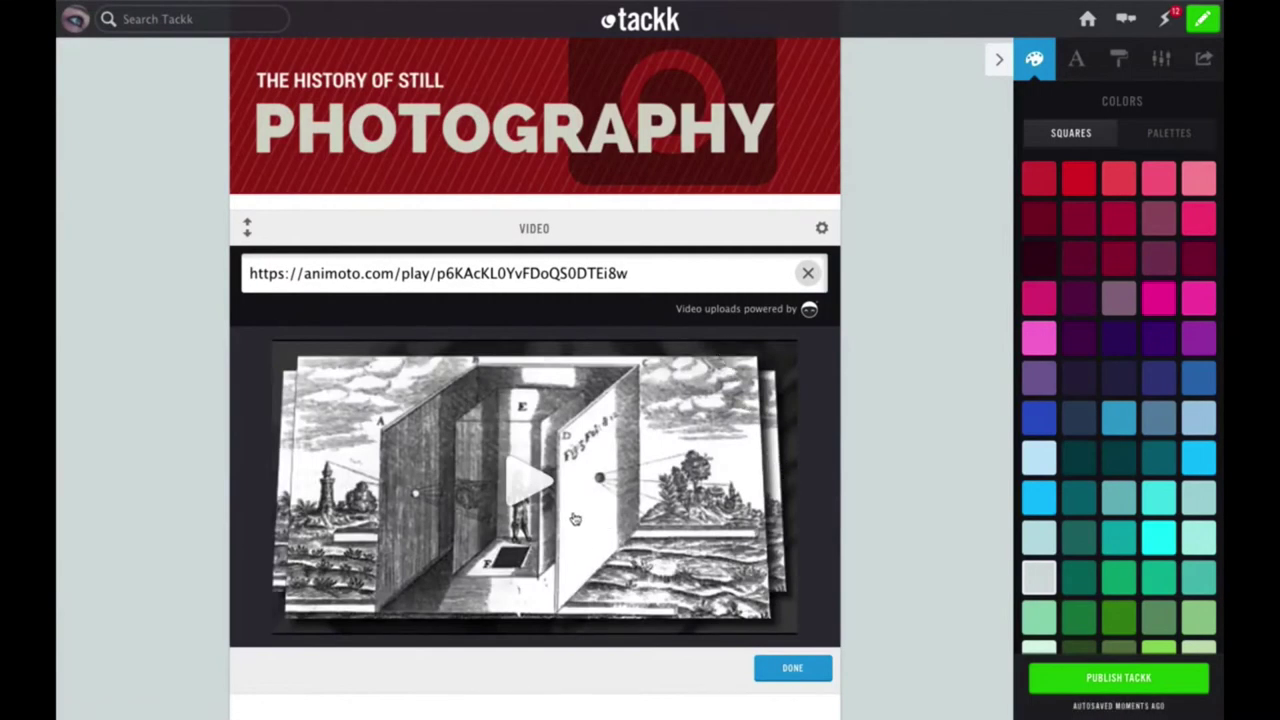
click(780, 668)
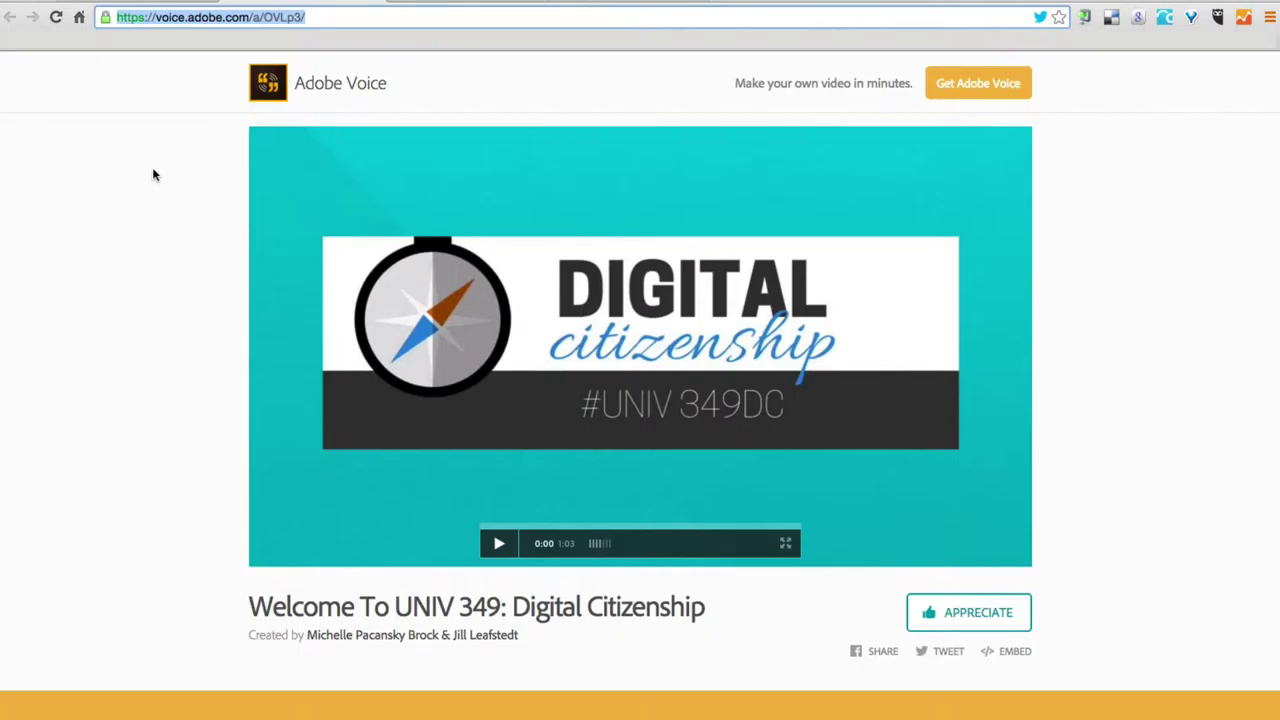
Select and copy the full Adobe Voice video URL from the browser address bar
click(323, 18)
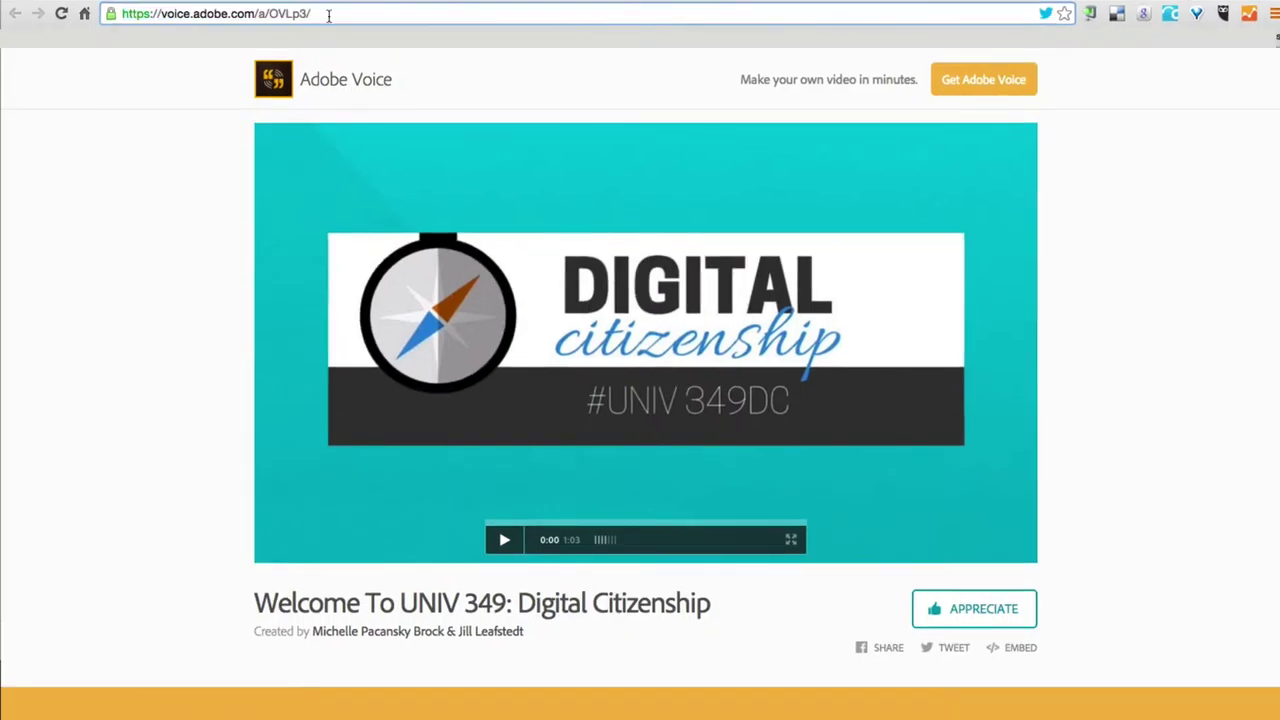
drag(328, 14, 122, 17)
key(ctrl+c)
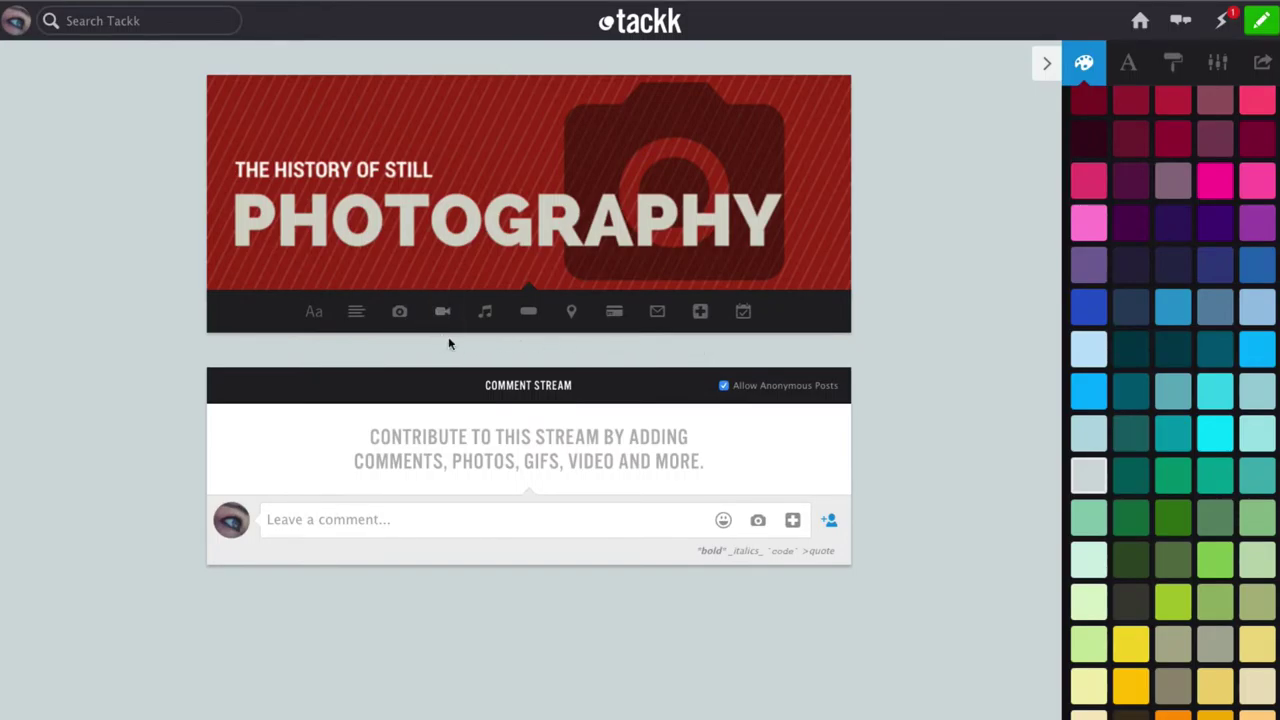
Paste the Adobe Voice link into a new media block below the banner and embed it
click(700, 313)
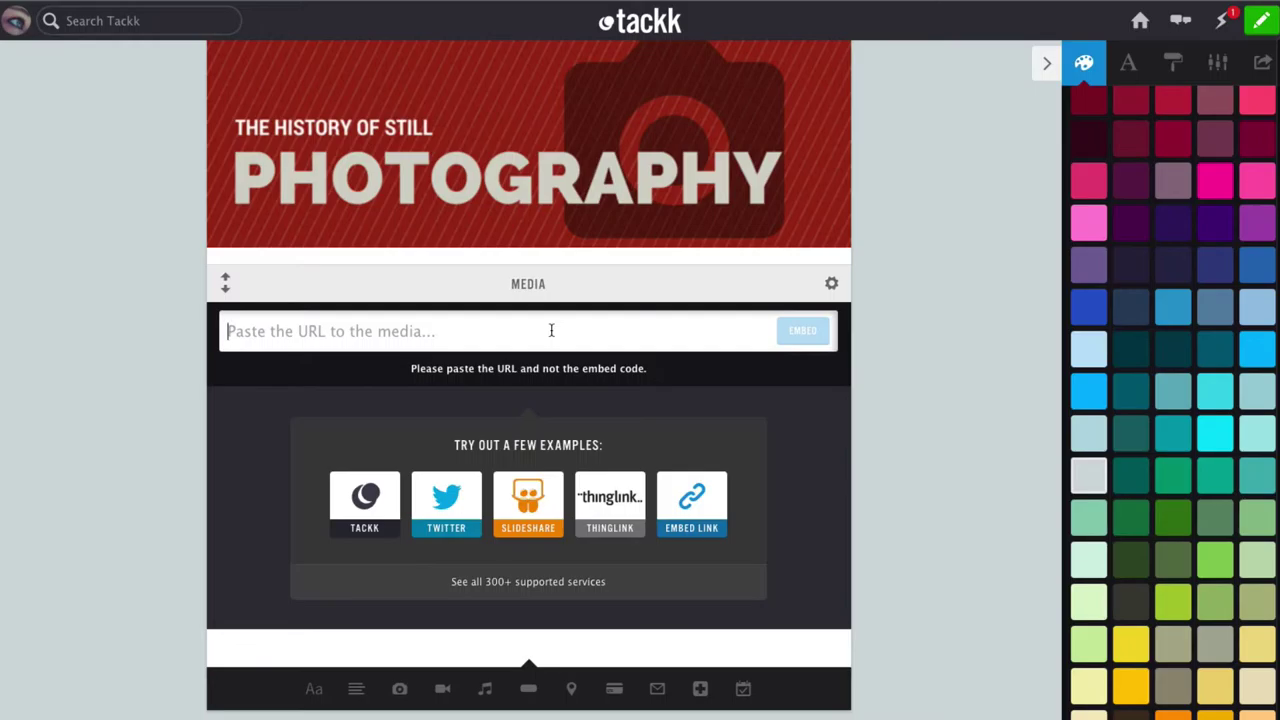
key(ctrl+v)
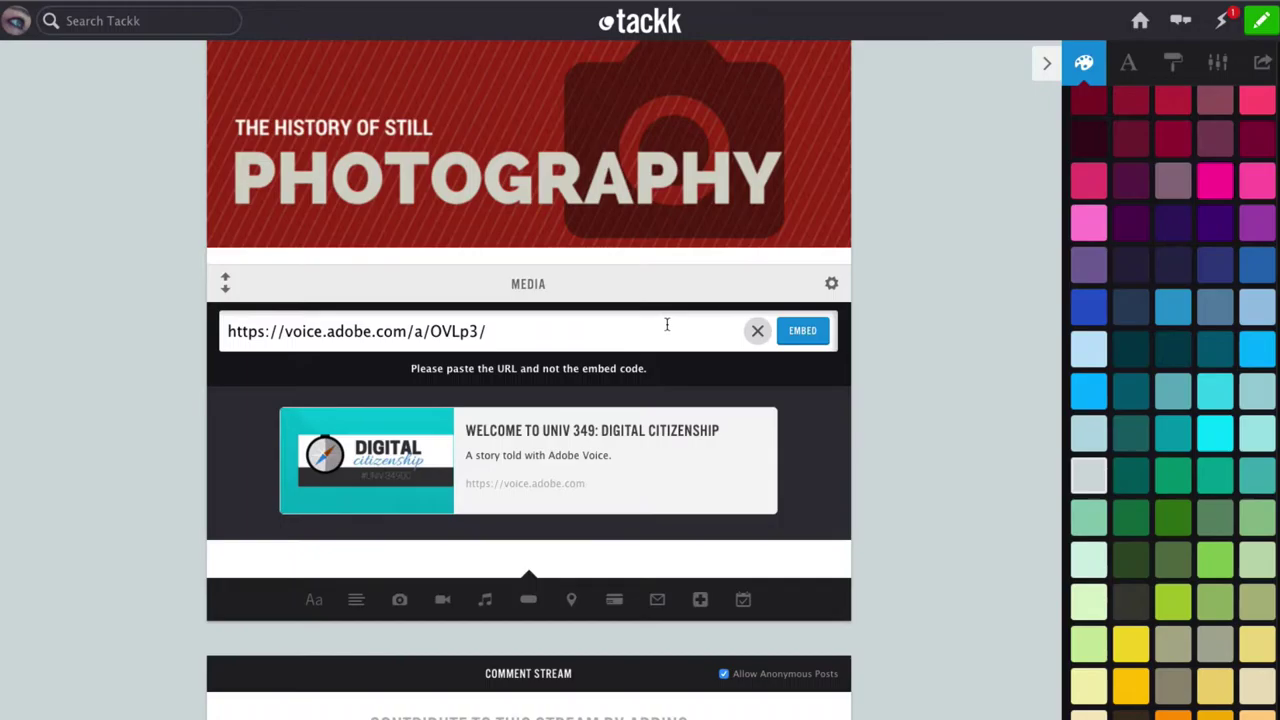
click(802, 332)
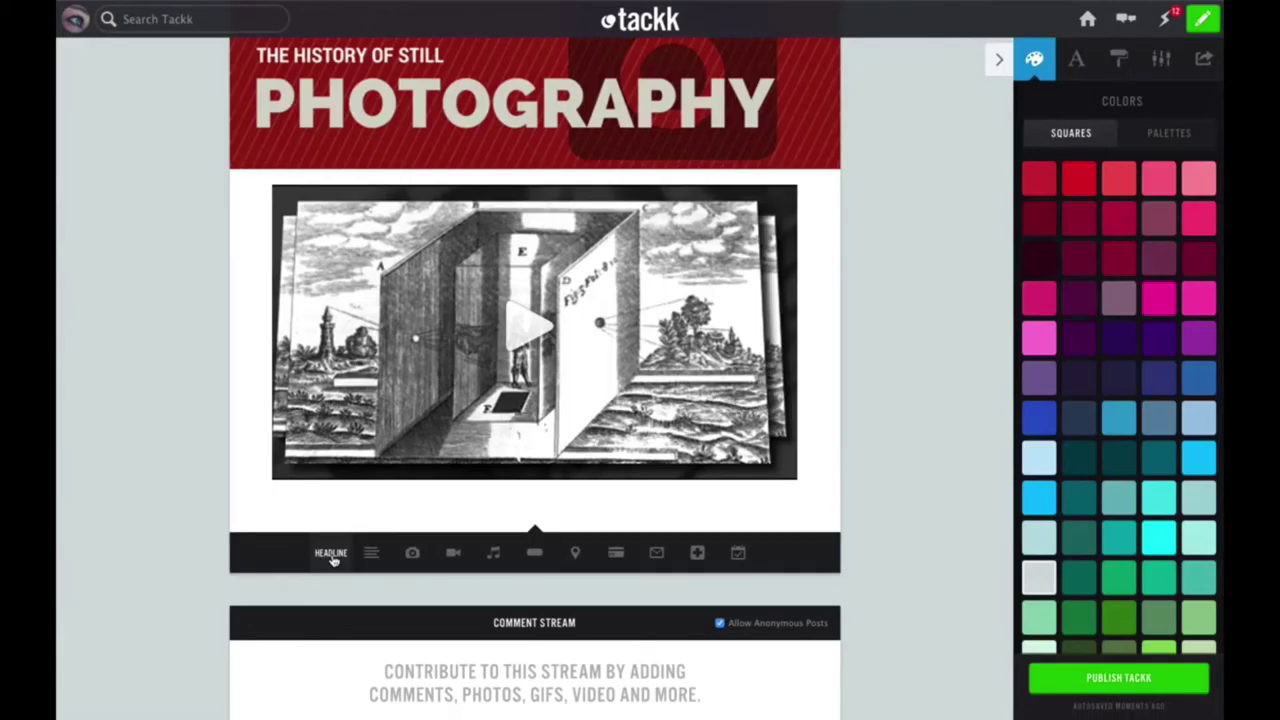
Add a headline beneath the video reading 'My Reflections about Humanizing'
click(333, 558)
text(My HH)
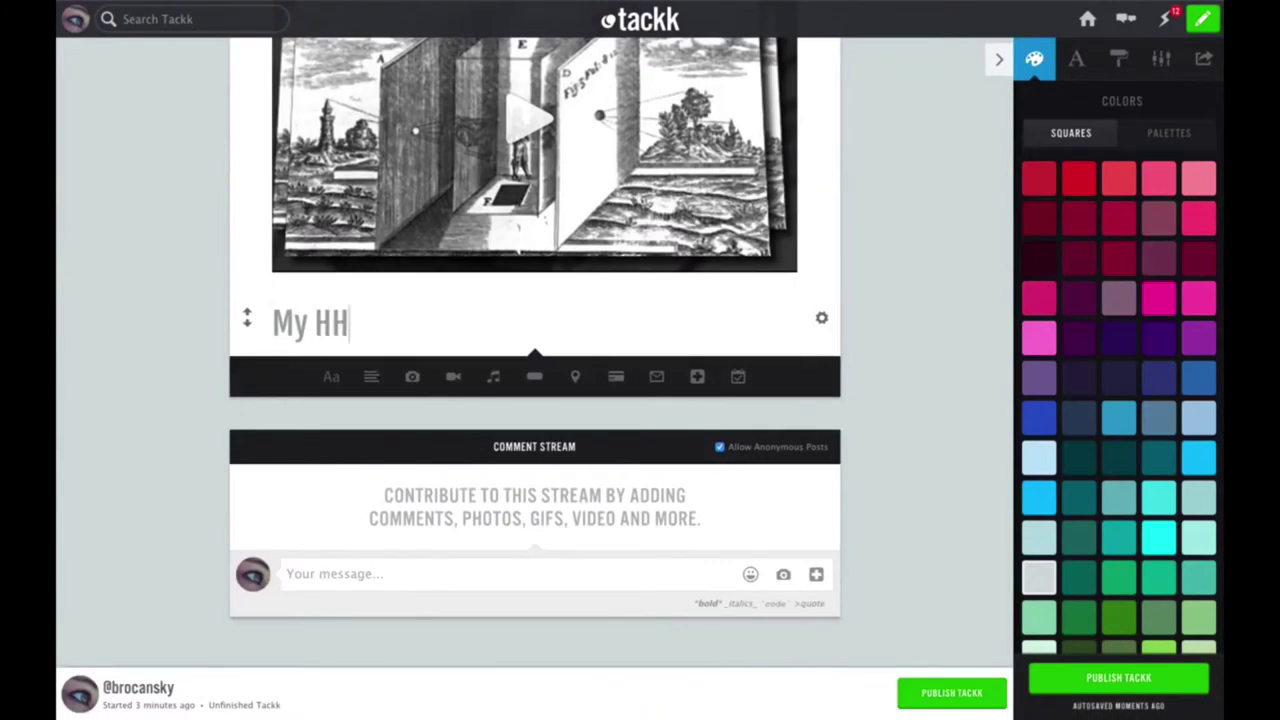
key(BackSpace)
key(BackSpace)
text(Refle)
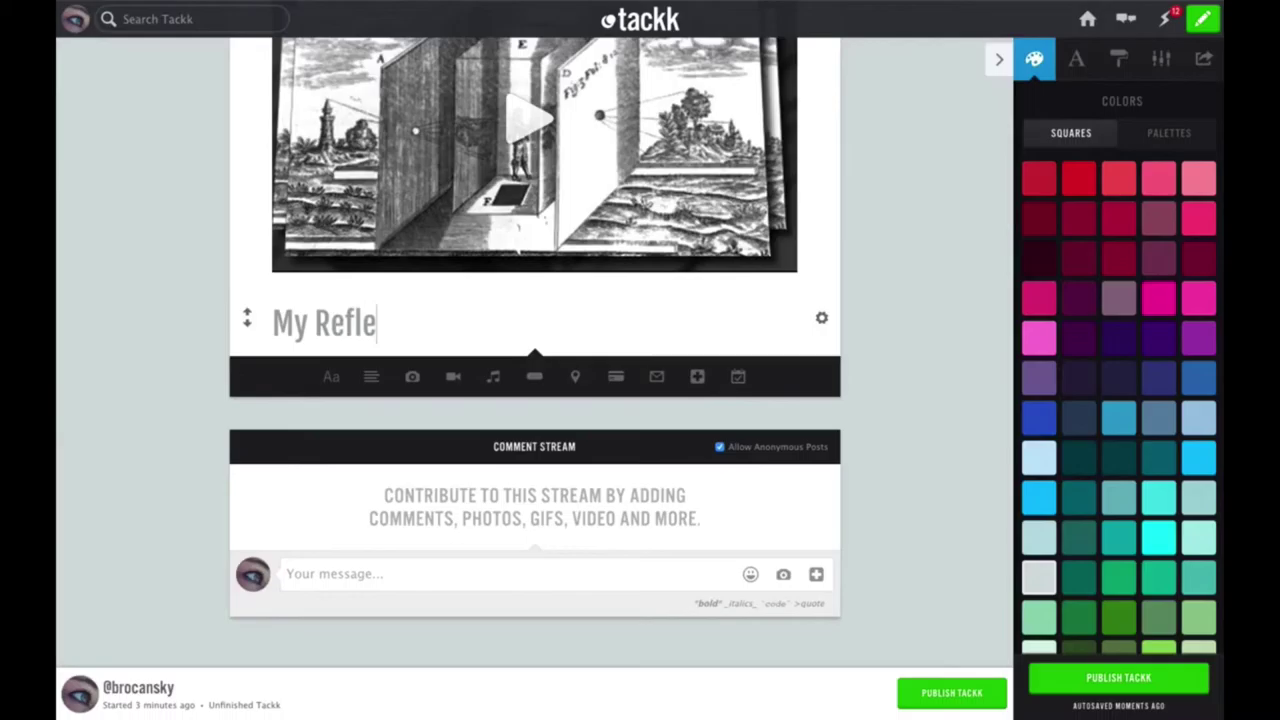
text(ctions about Hu)
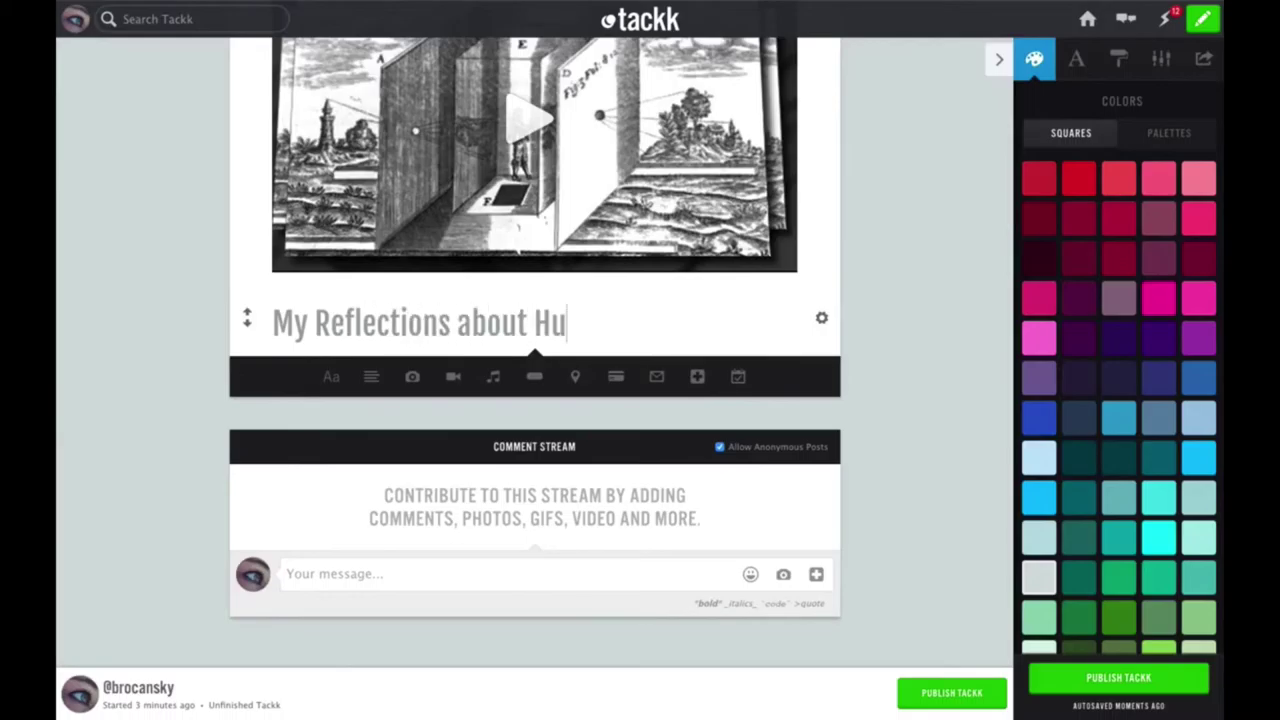
text(manizing)
Make the headline text teal and large
mouse_move(822, 320)
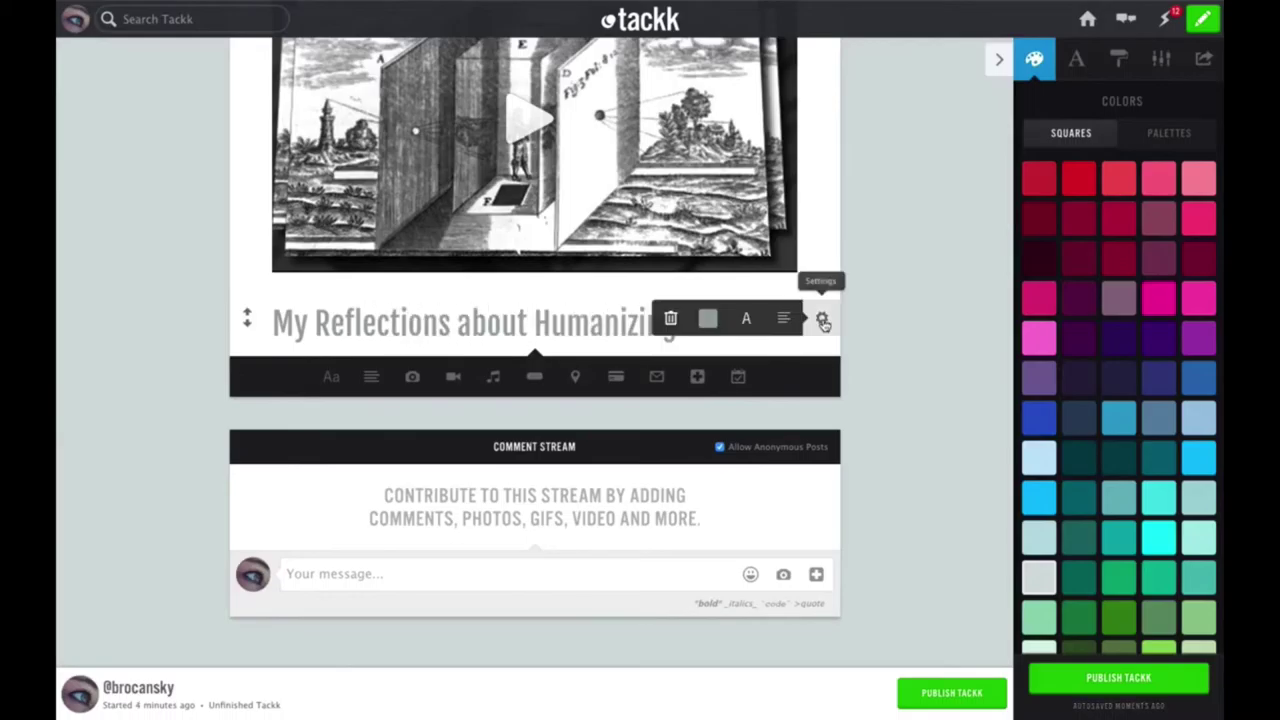
click(709, 321)
click(708, 353)
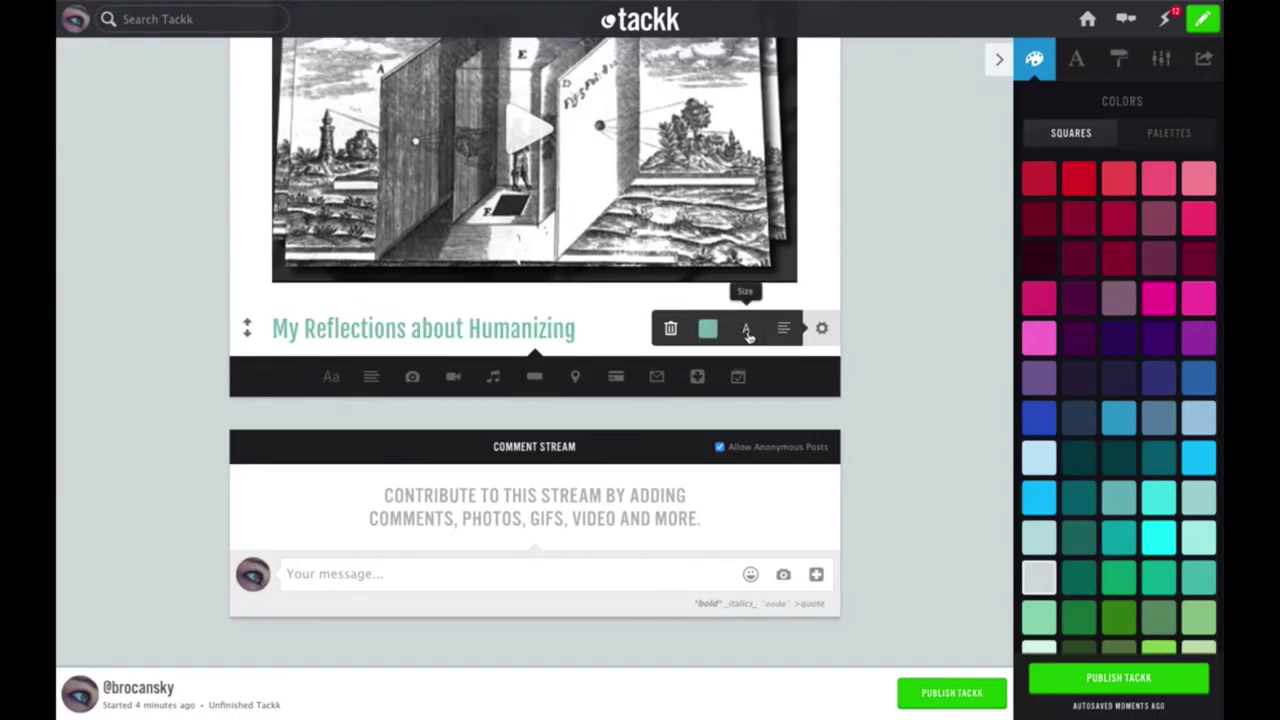
click(748, 336)
click(748, 340)
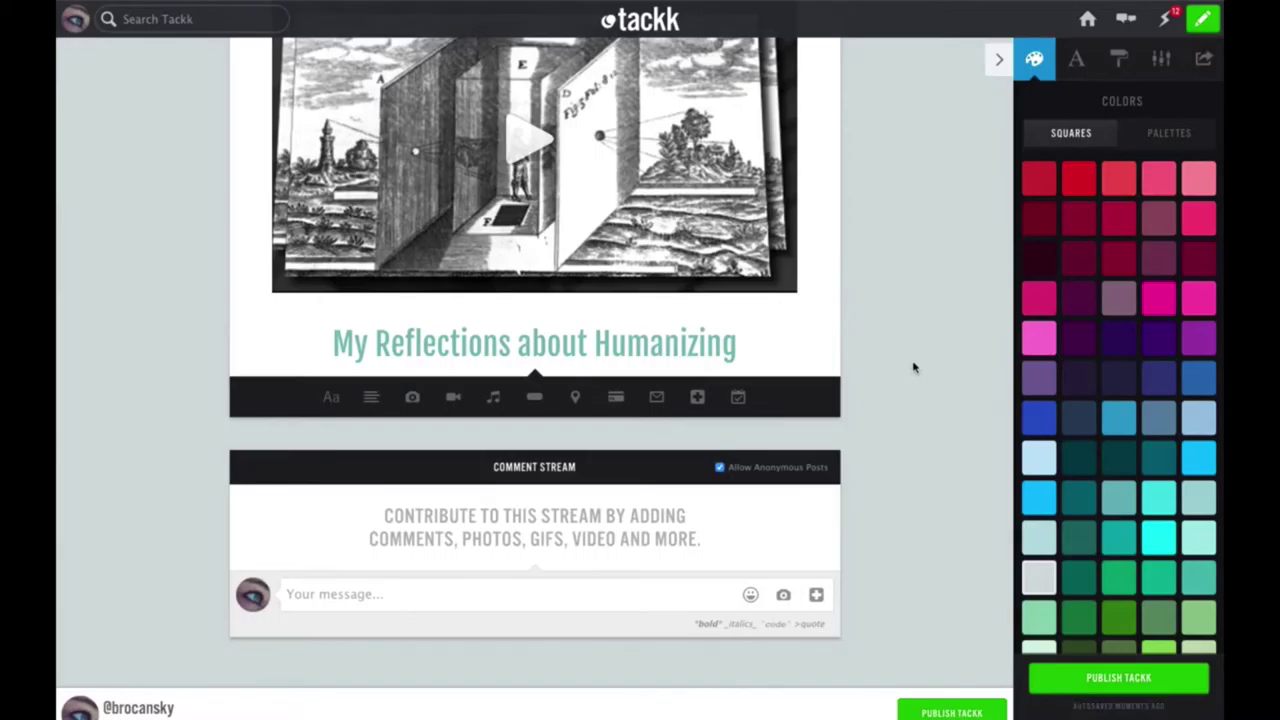
scroll(914, 366, down, 1)
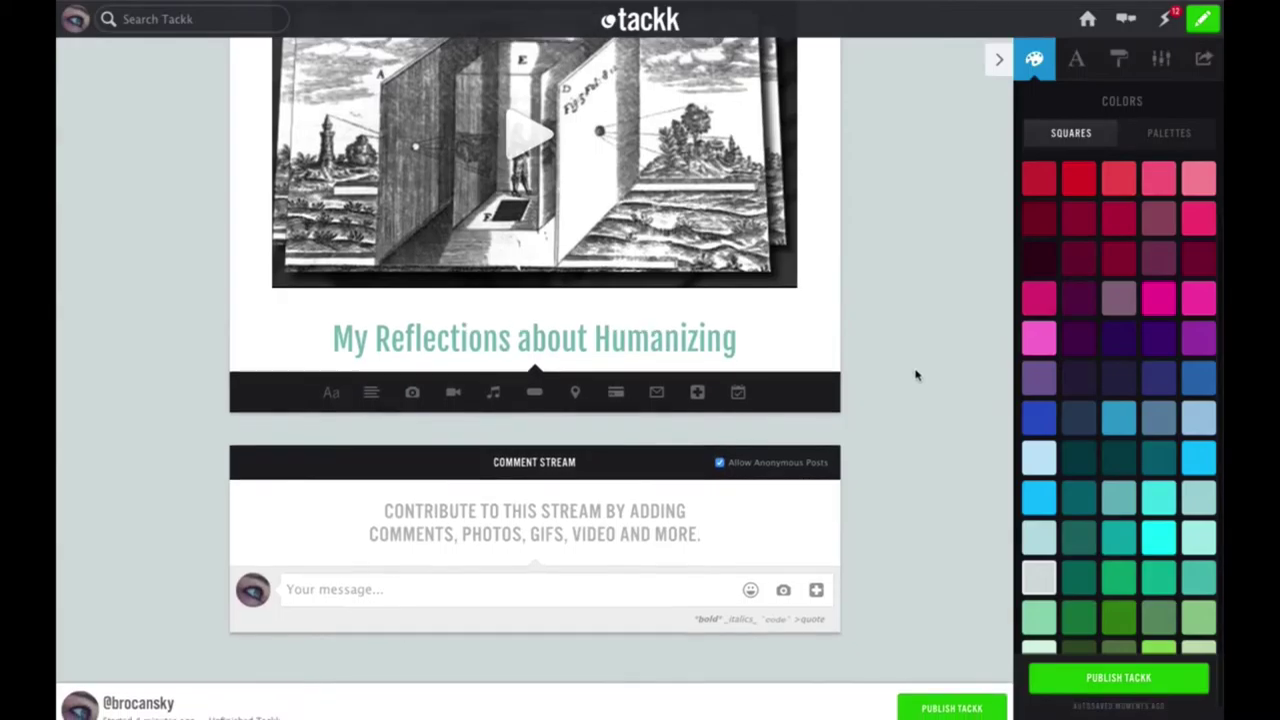
Insert a text block under the headline reading 'Type my reflections here...'
click(371, 394)
text(Type my reflections here...)
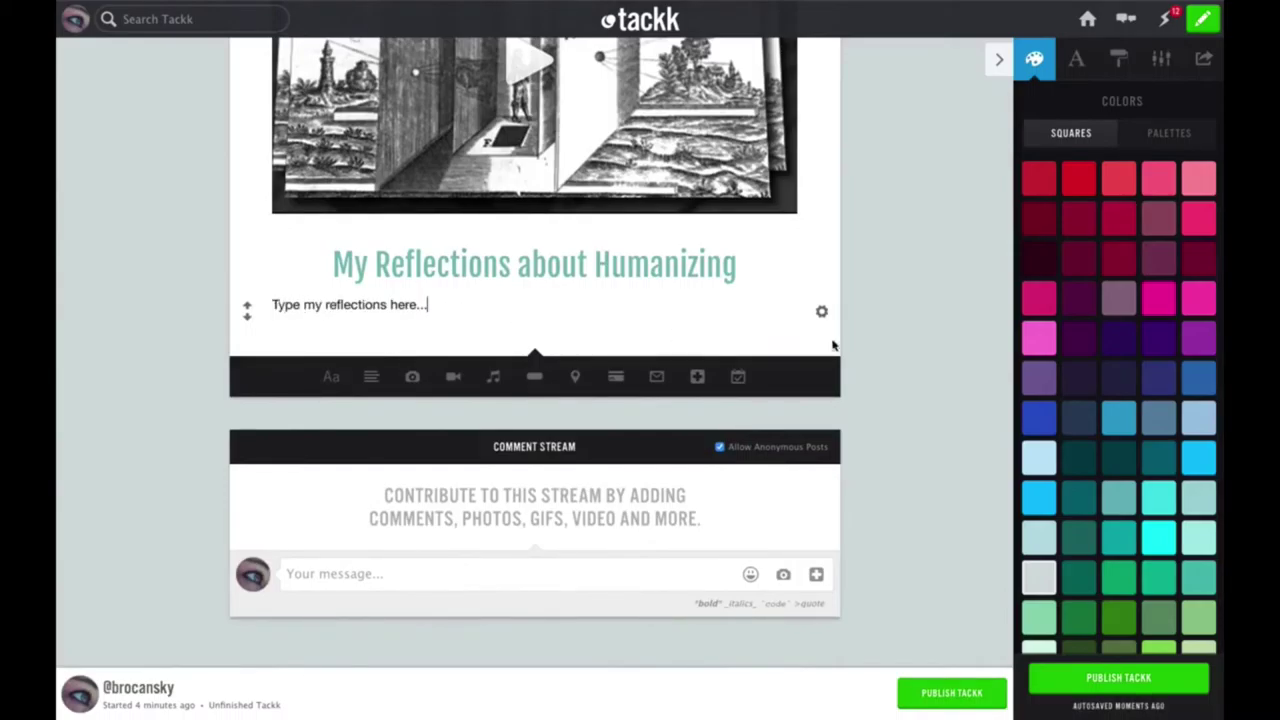
scroll(920, 346, up, 5)
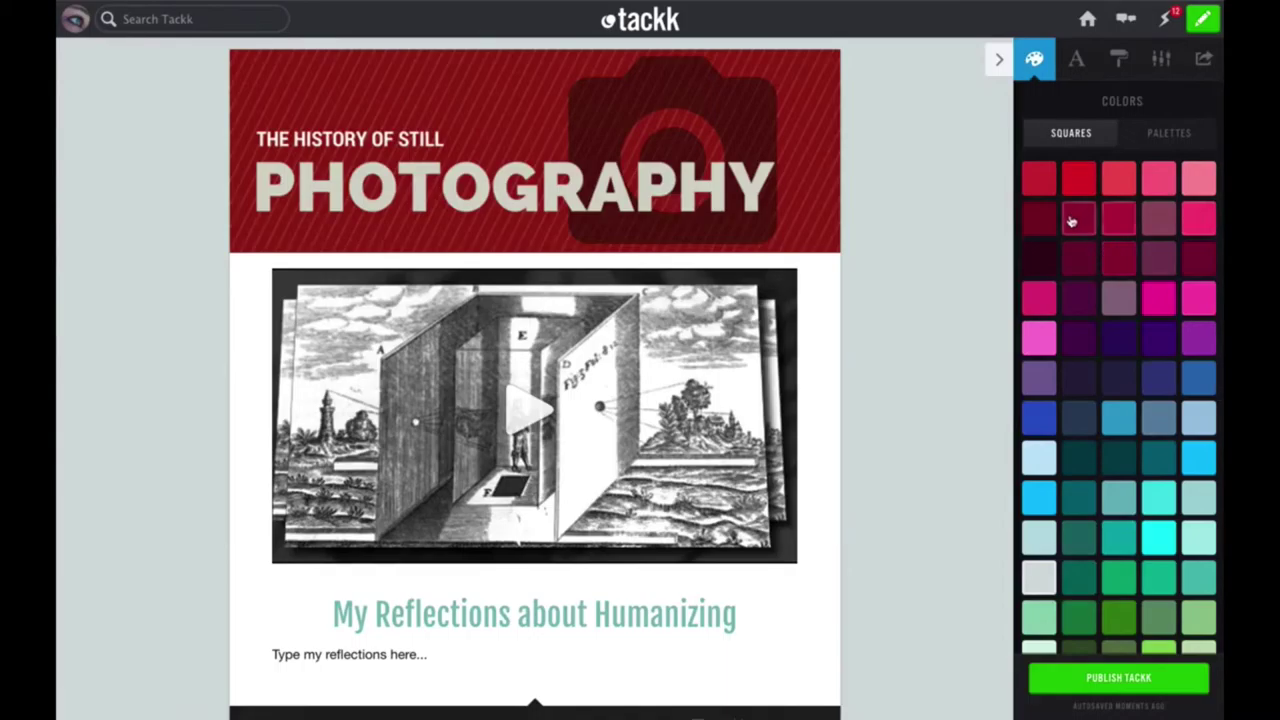
Change the page background colour to dark grey
click(996, 66)
click(1206, 62)
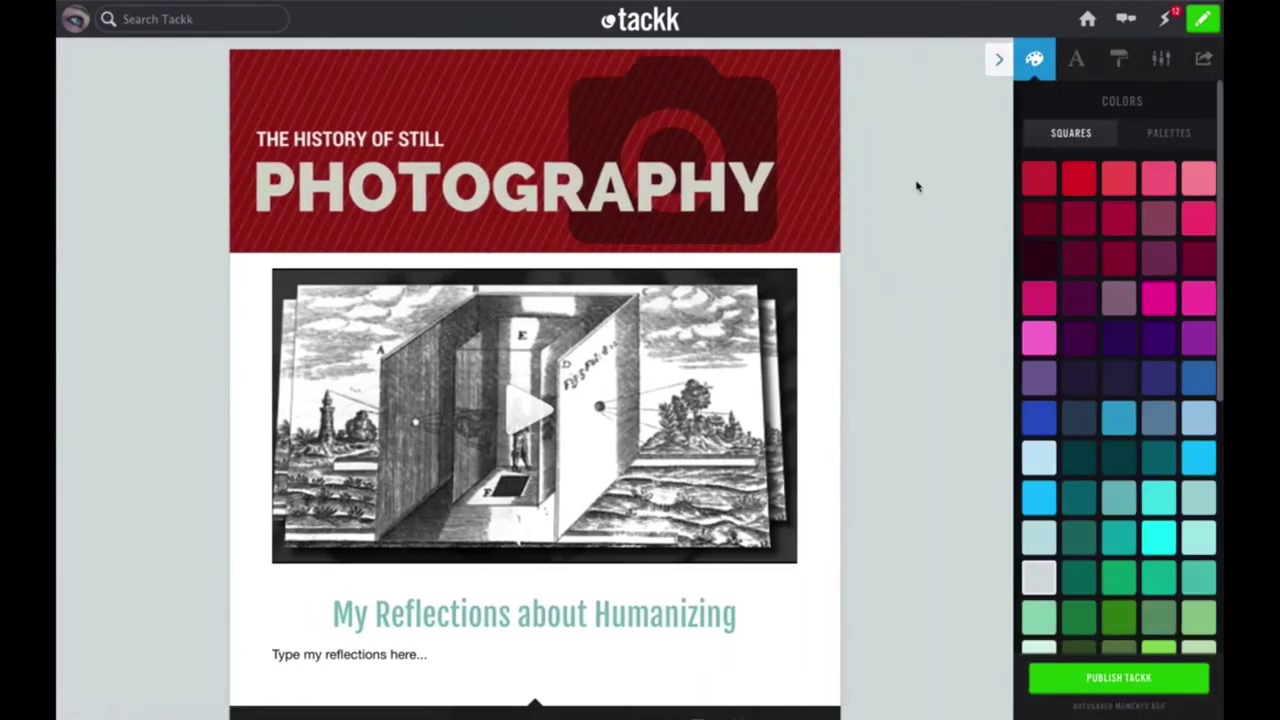
click(1161, 422)
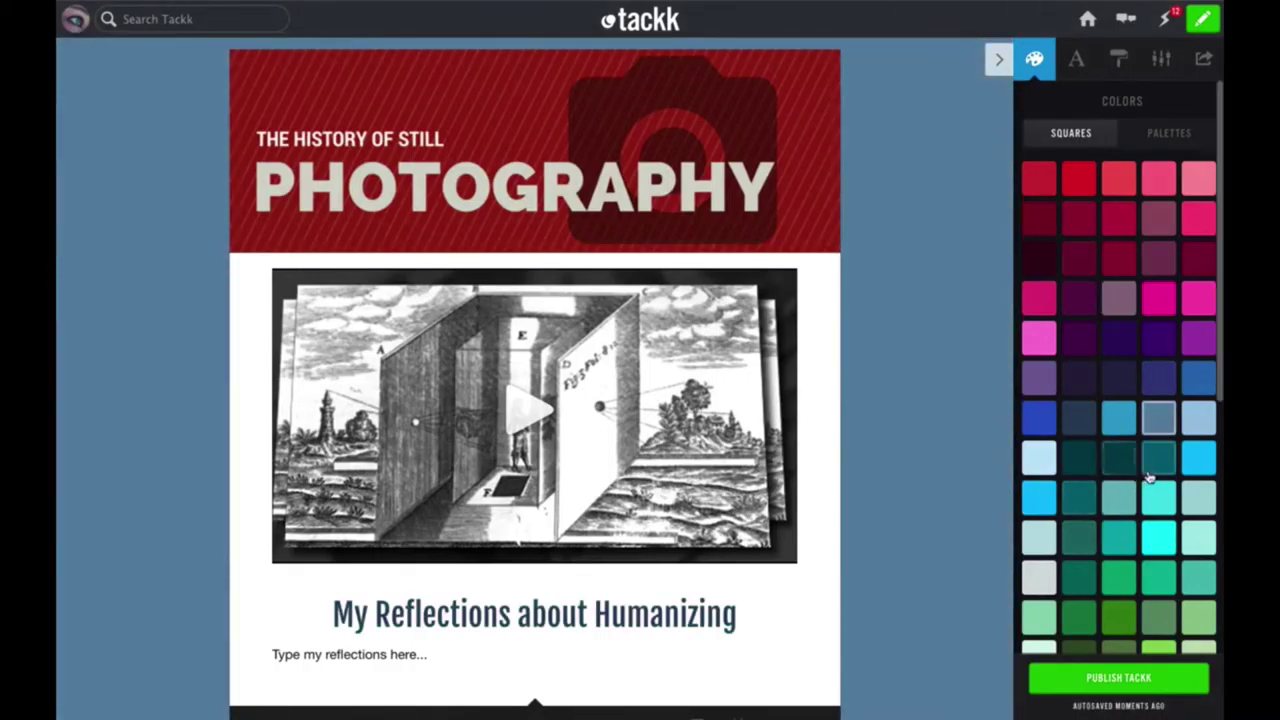
scroll(1150, 478, down, 5)
click(1050, 597)
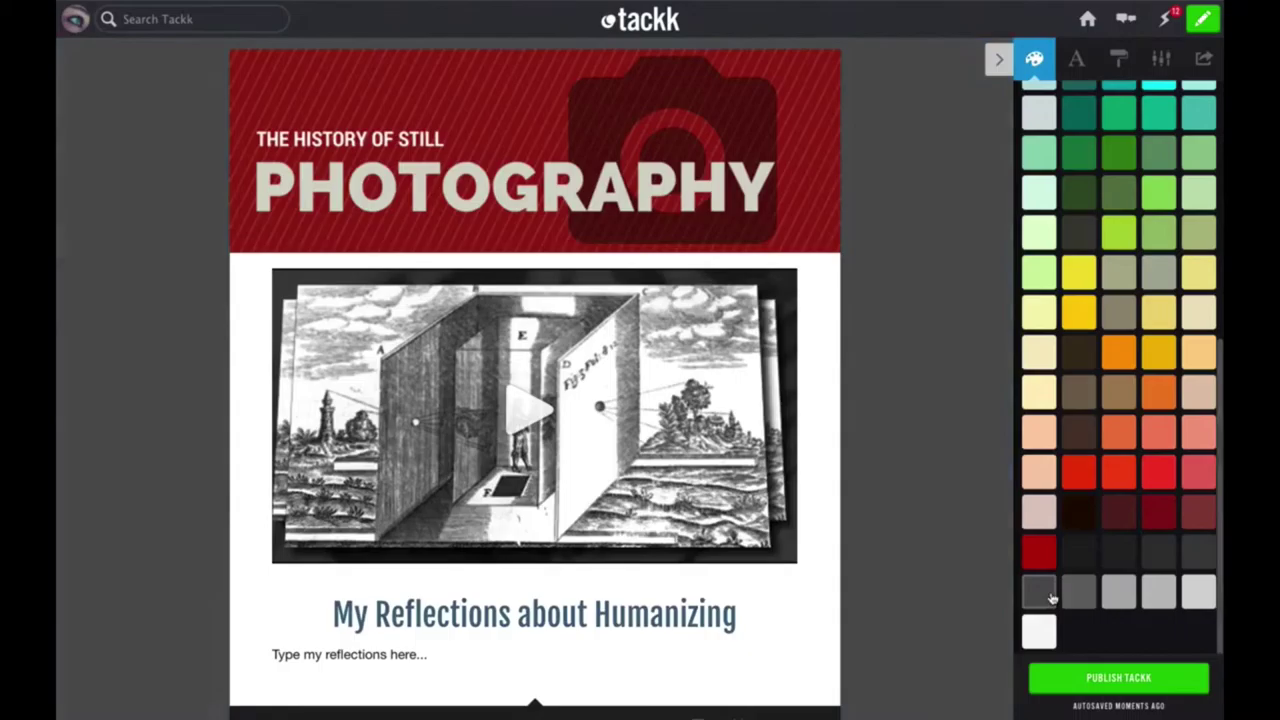
Set the headline font to Julius Sans One and apply the Mini Squares background pattern
click(1078, 62)
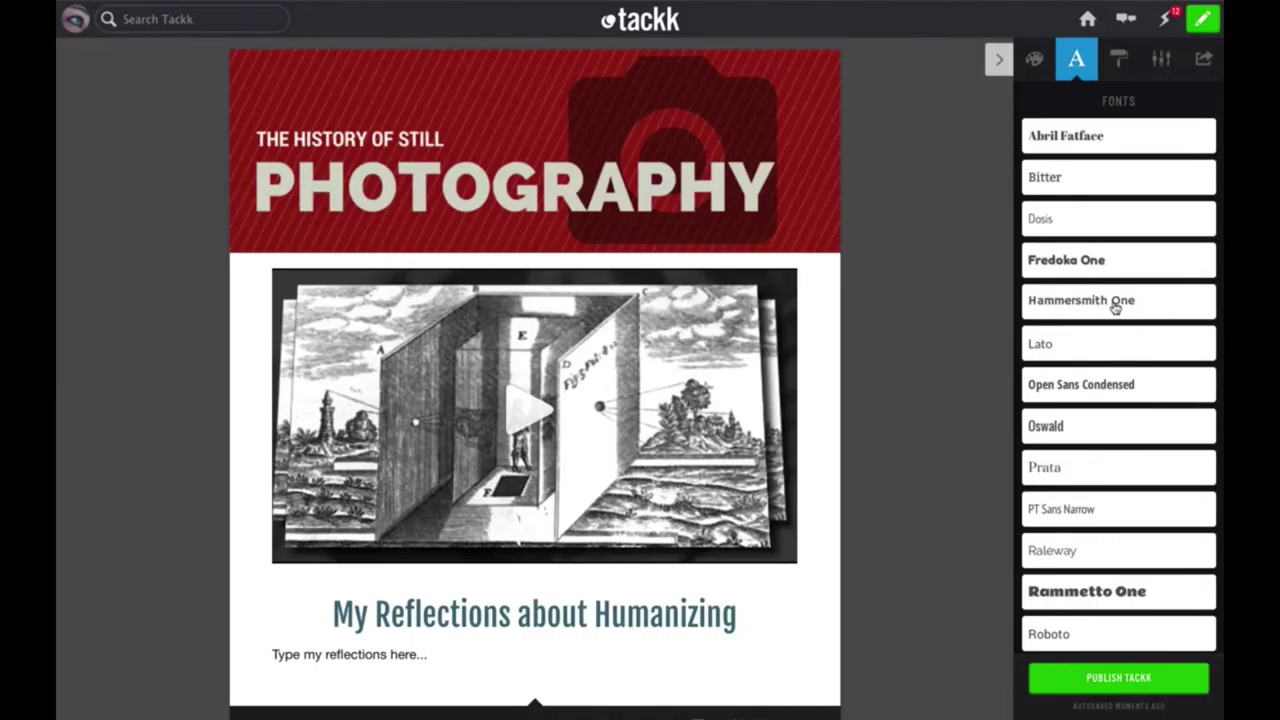
scroll(1100, 450, down, 5)
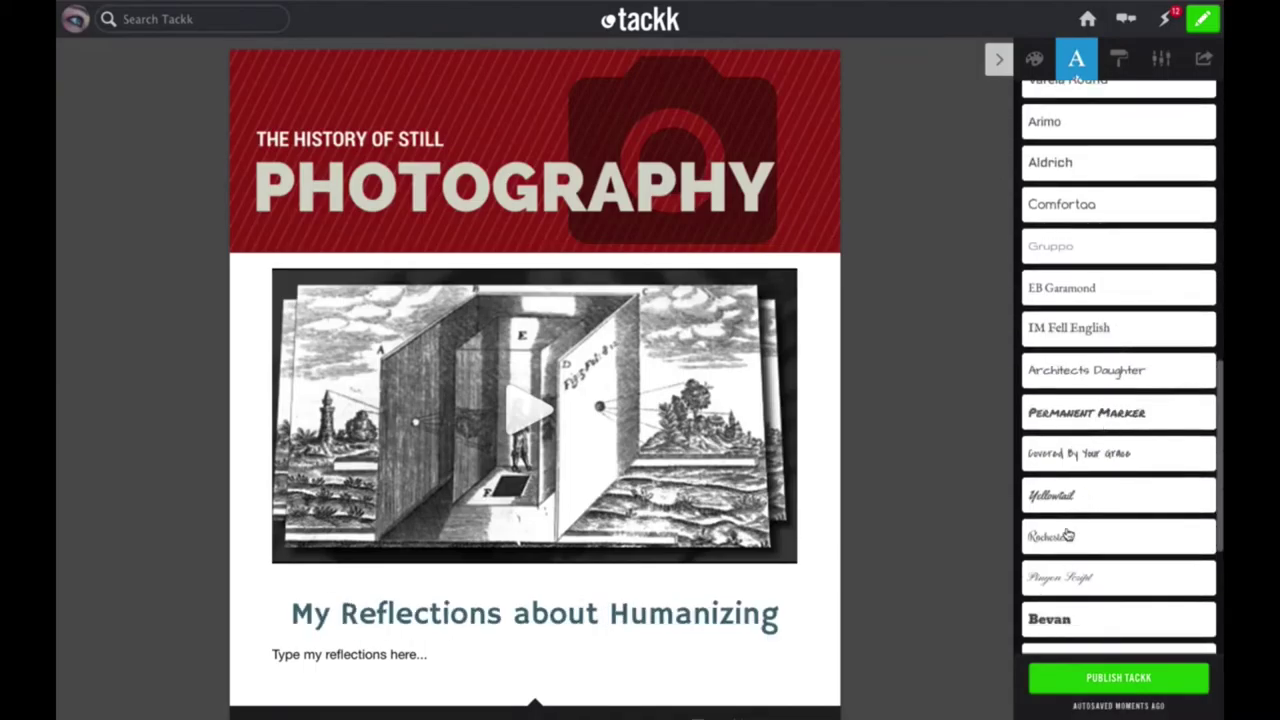
scroll(1068, 536, down, 3)
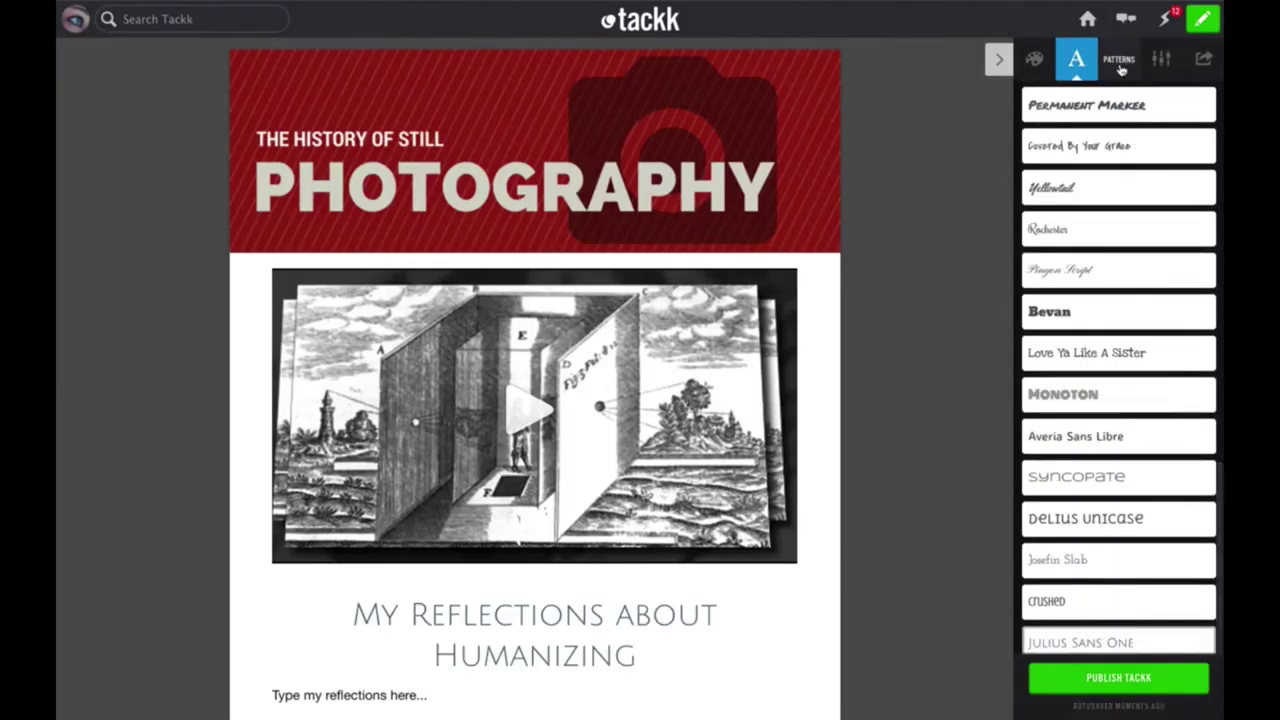
click(1120, 62)
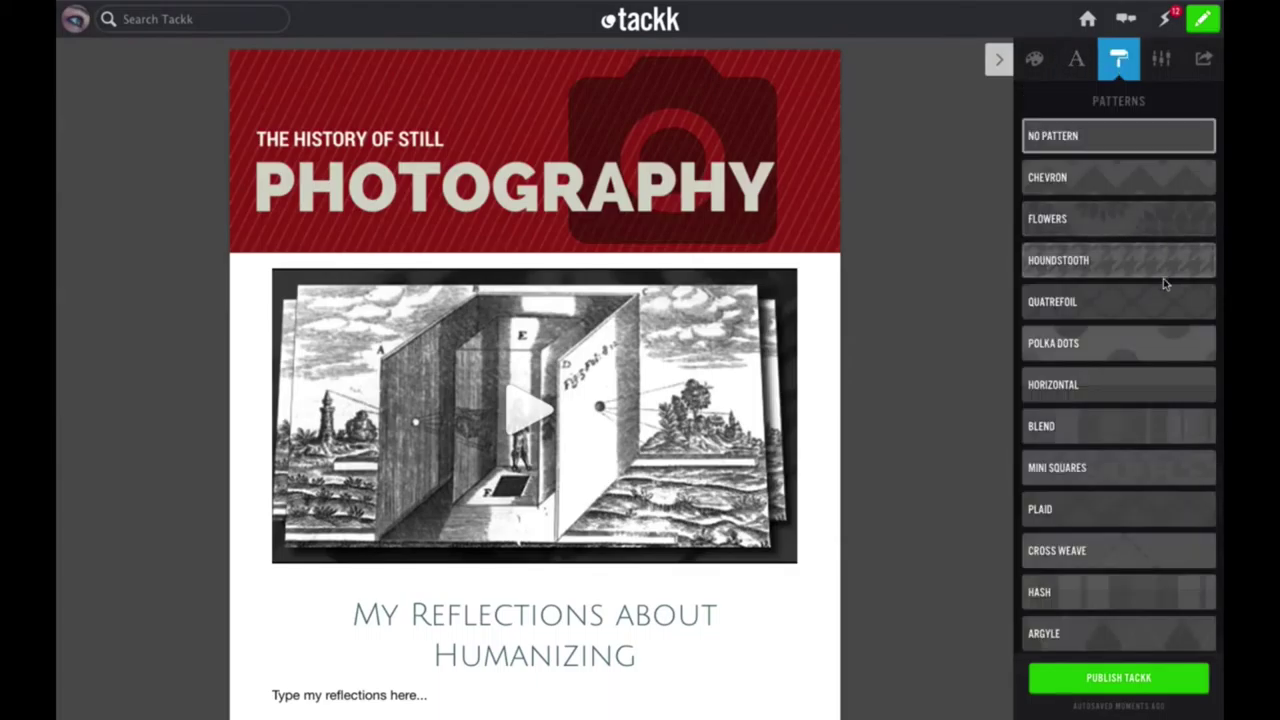
click(1127, 467)
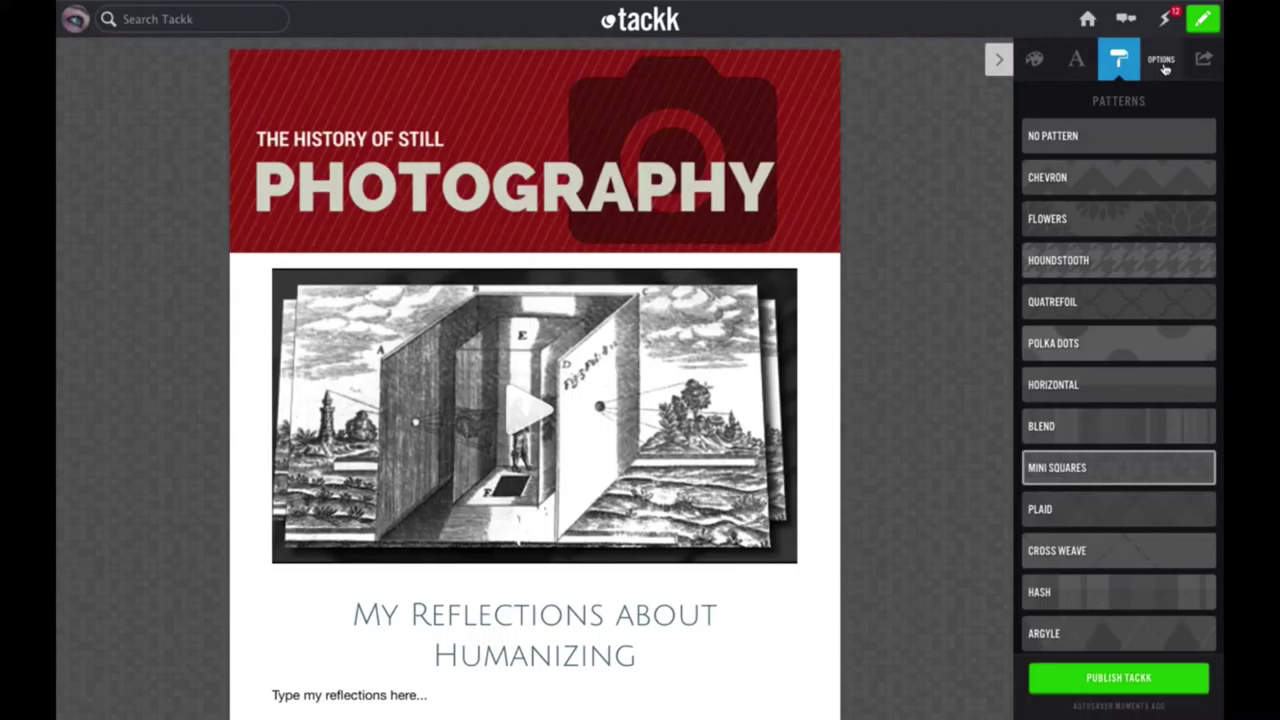
Add humanizeOL under Tackkboards, enter MPBHumanize as the Tackk URL, then publish
click(1161, 62)
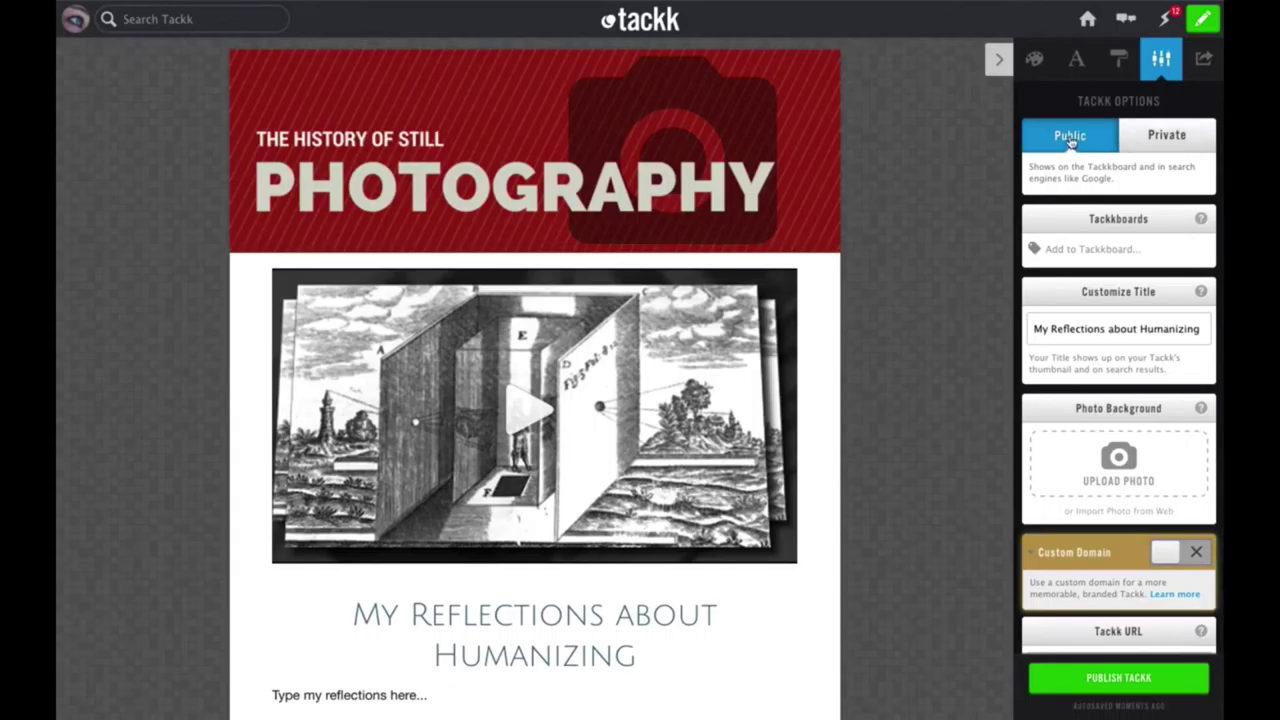
text(humanizeOL)
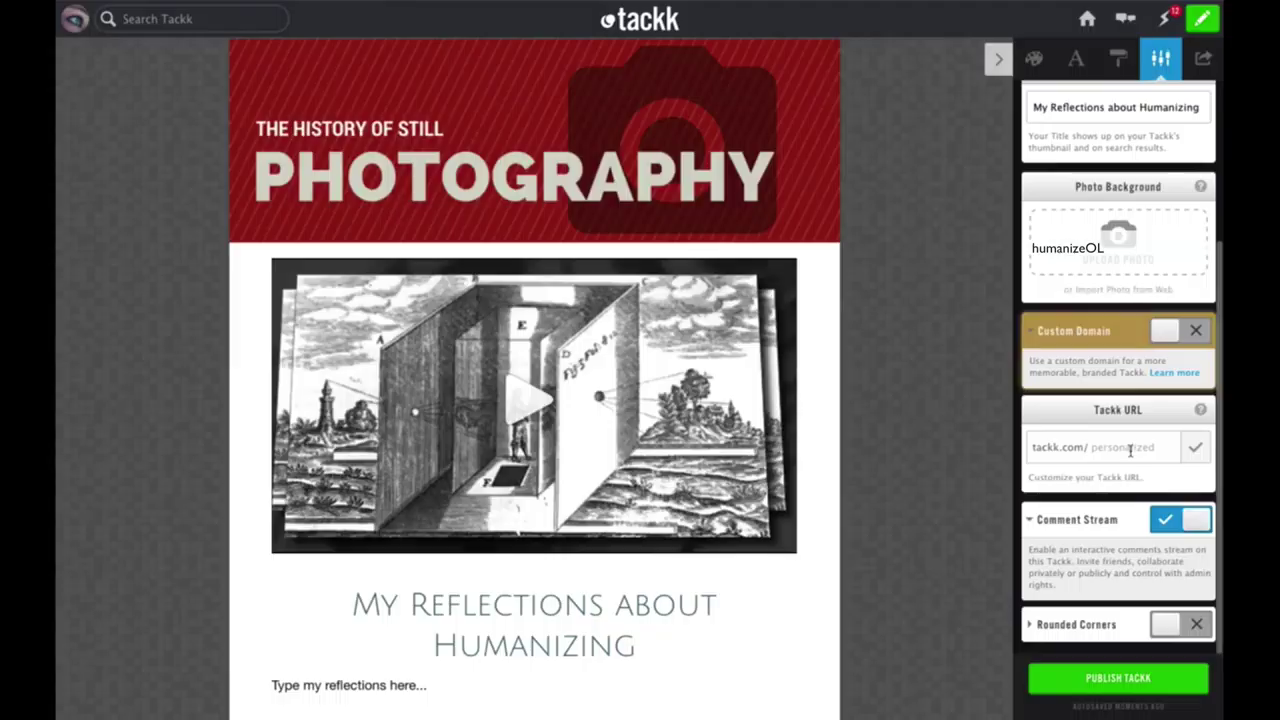
click(1131, 449)
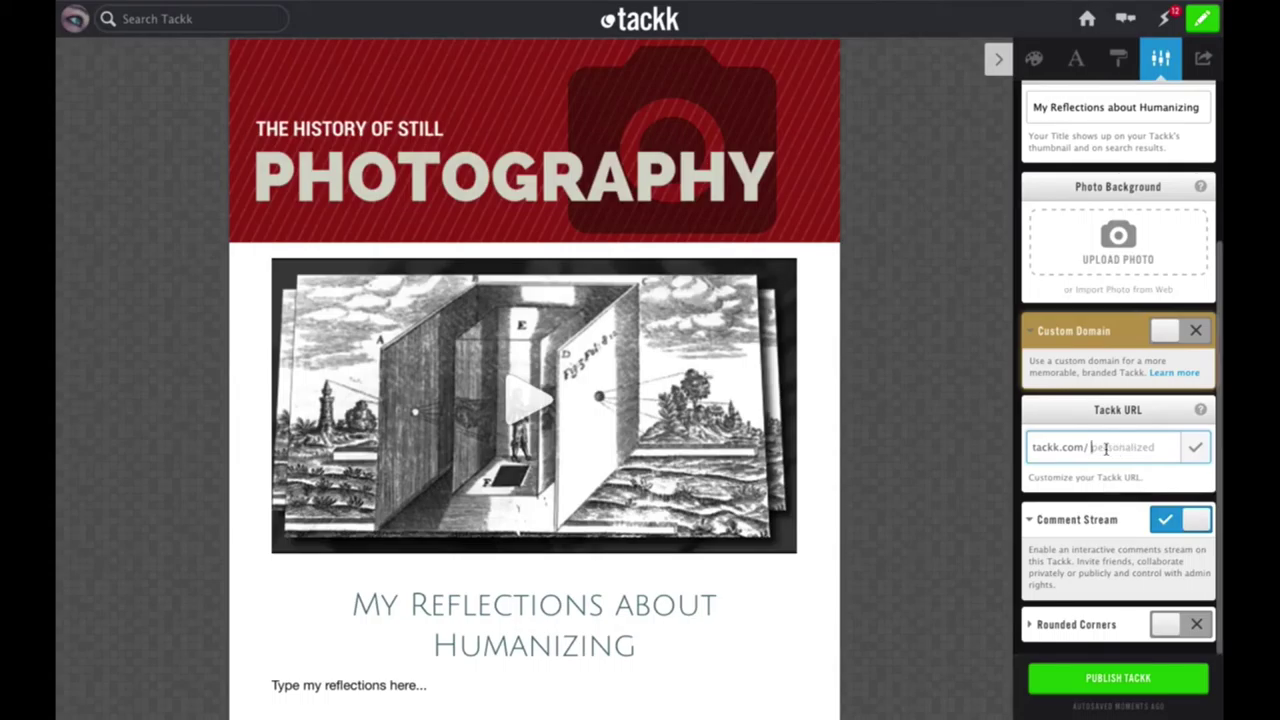
text(MPBHumanize)
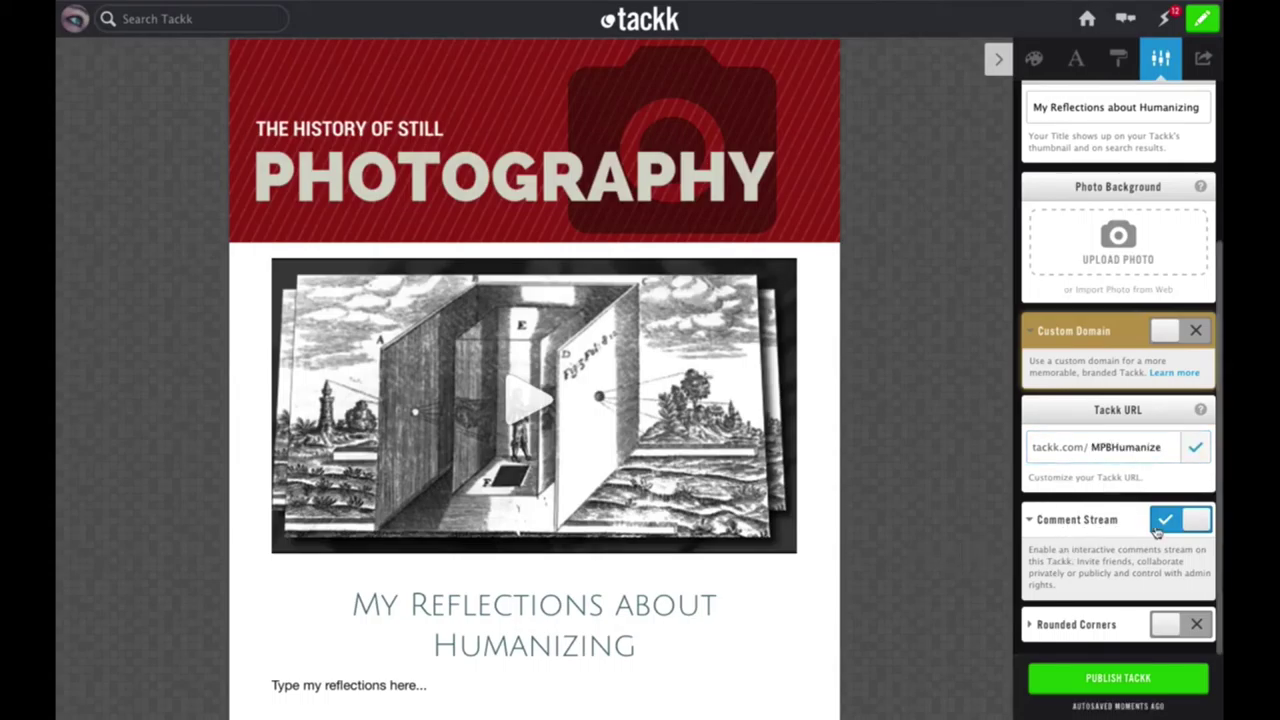
scroll(957, 537, down, 1)
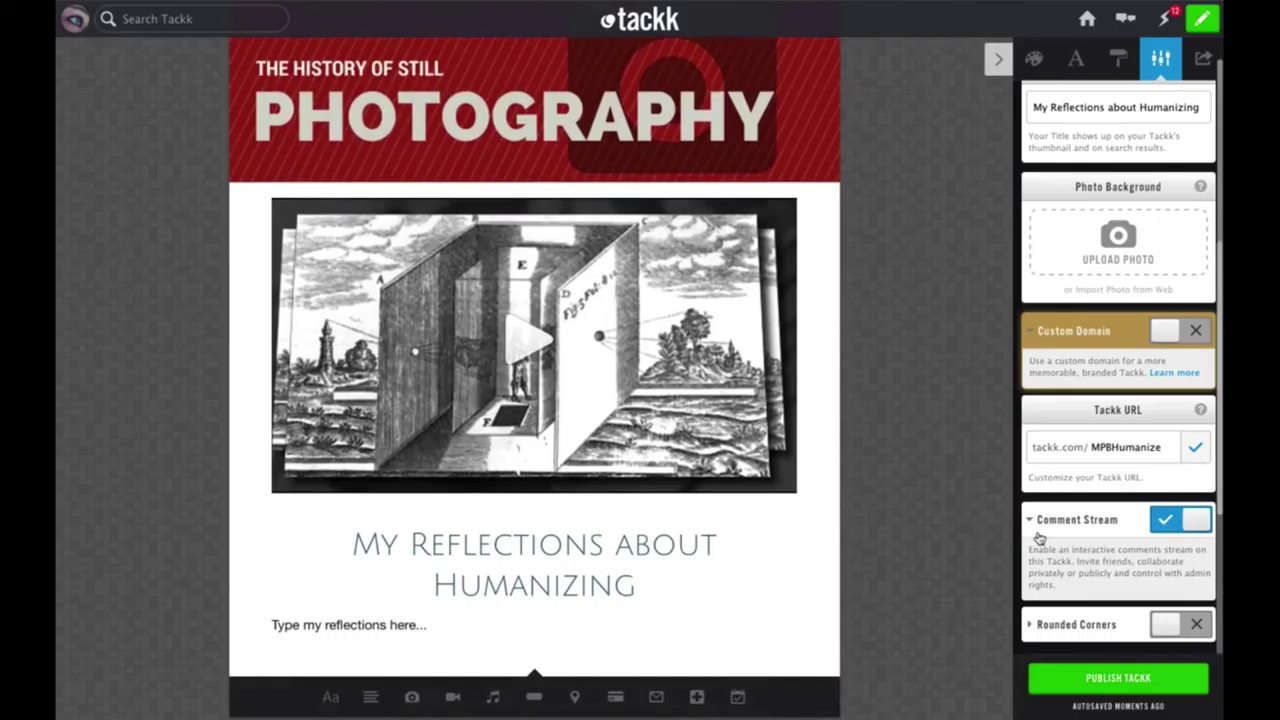
scroll(982, 541, down, 1)
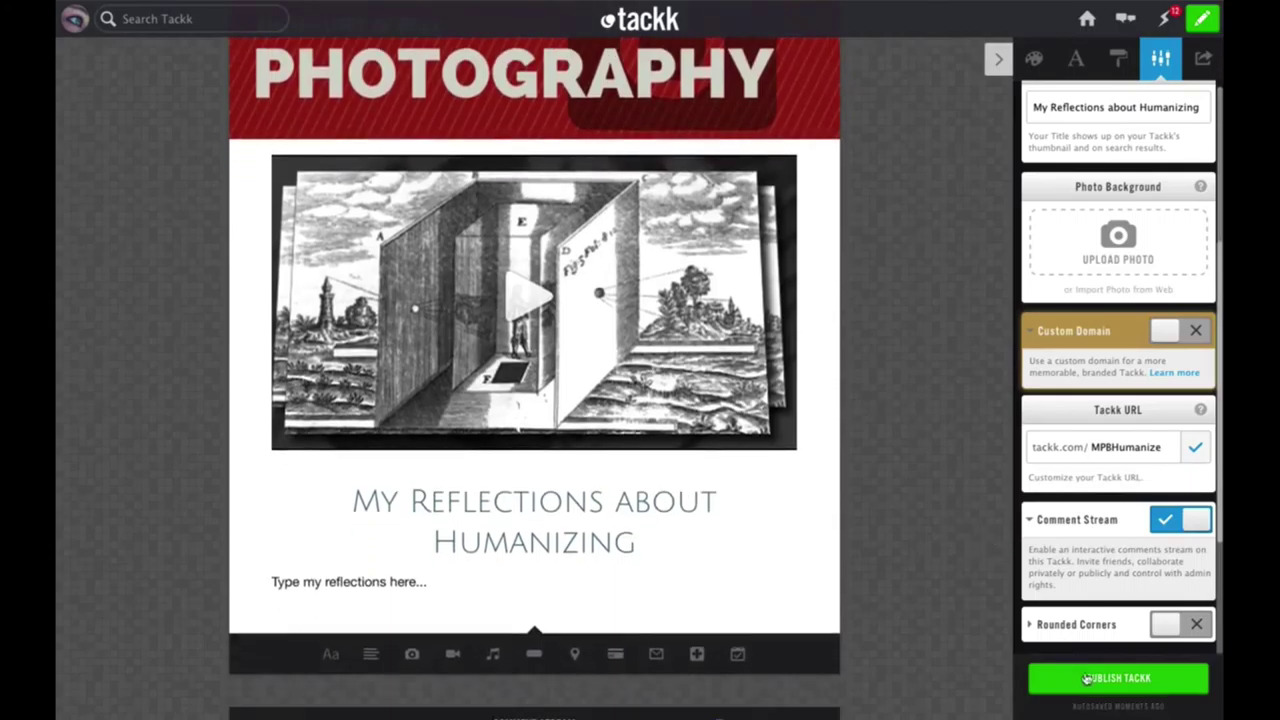
click(1166, 680)
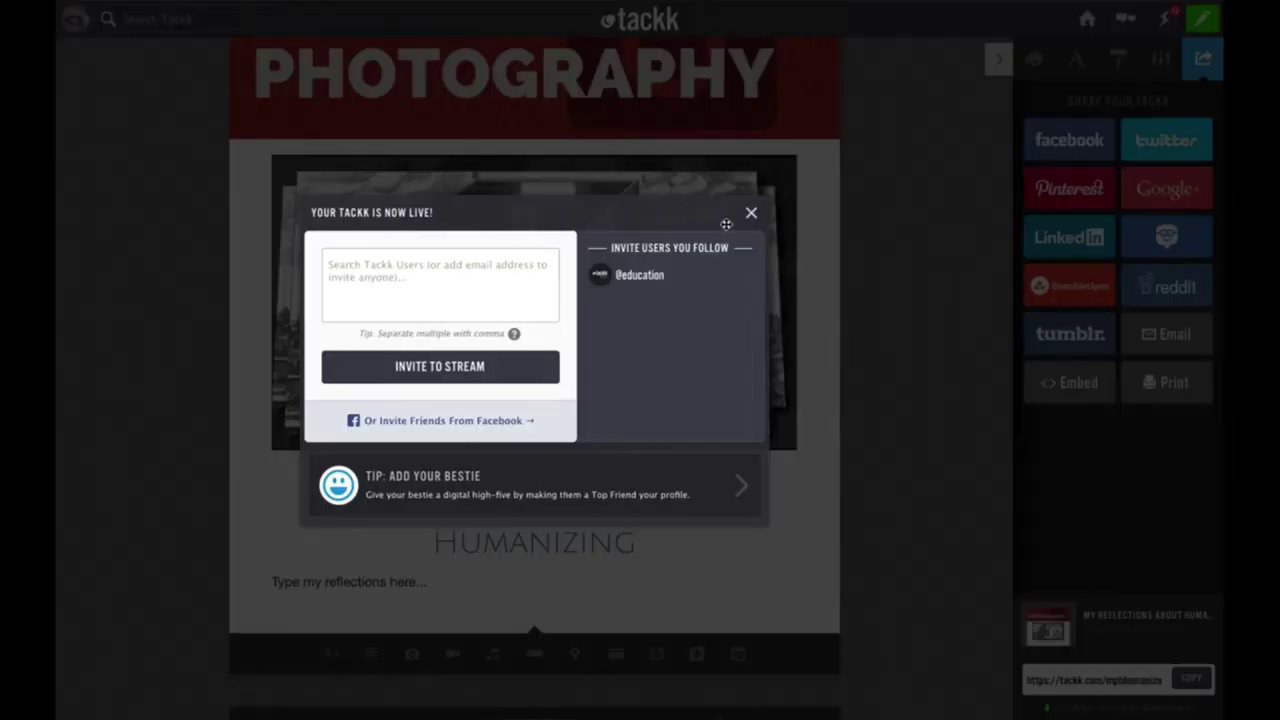
Close the 'Your Tackk is now live!' notice
click(751, 215)
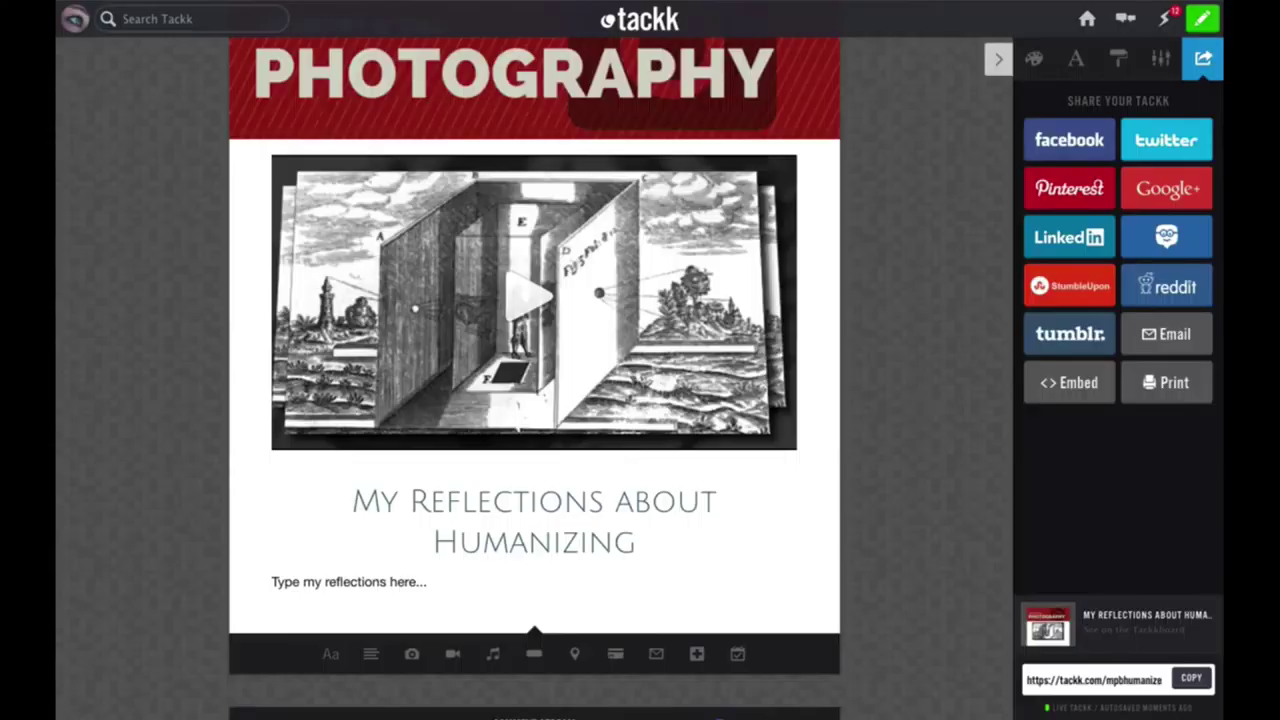
scroll(534, 400, up, 2)
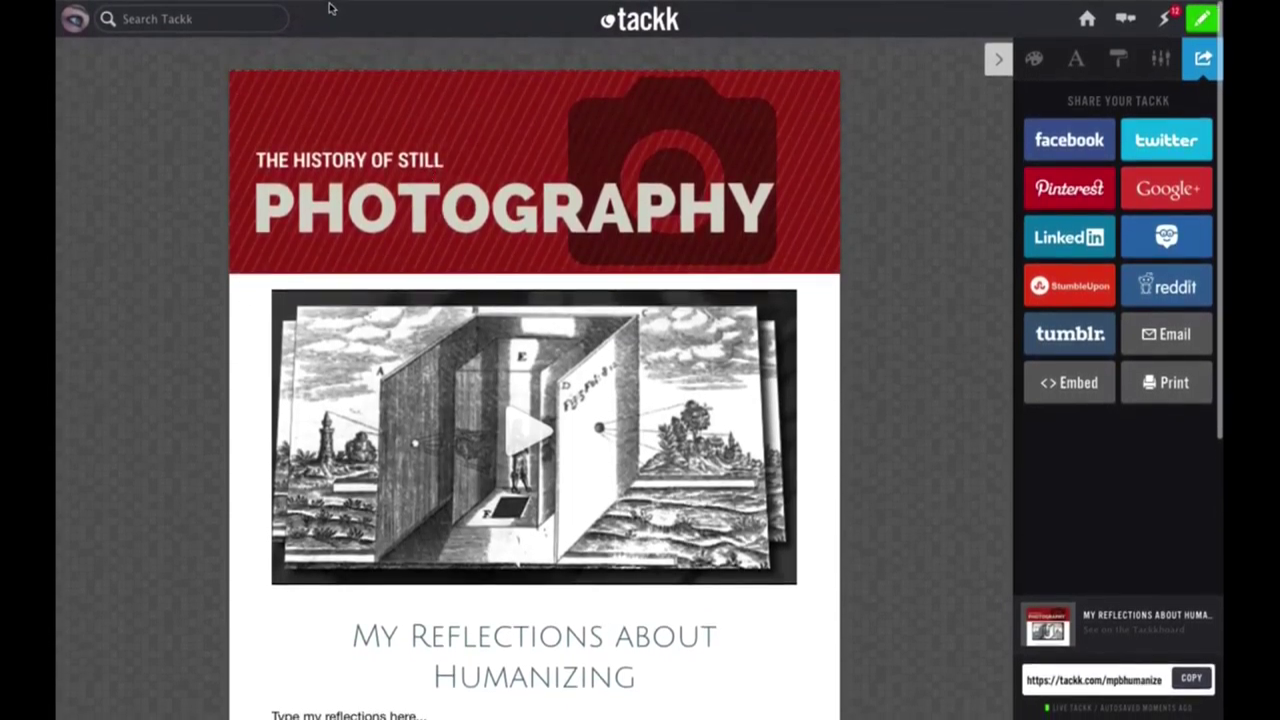